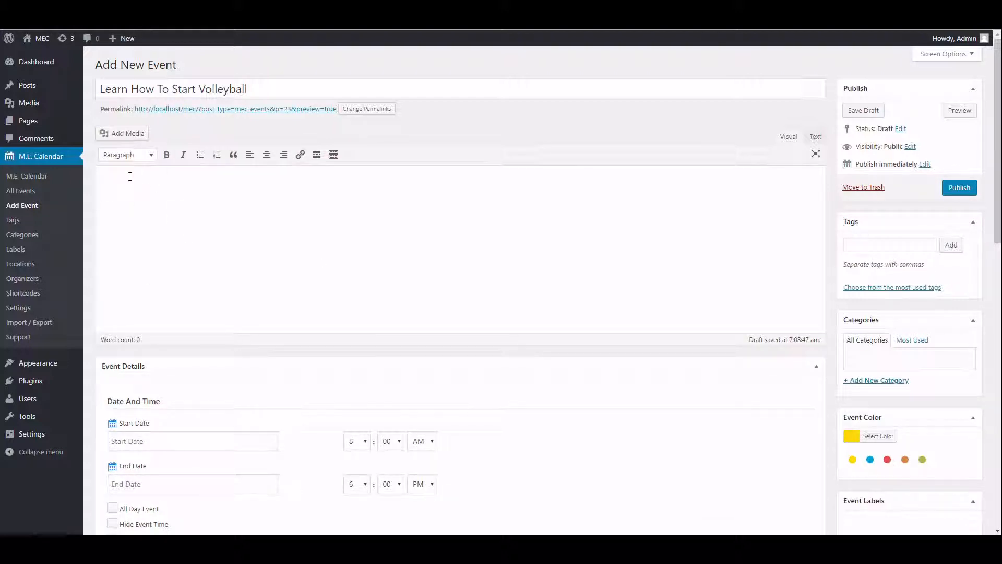
- Fill the event description with the Lorem Ipsum dummy paragraph and remove the blank space above it
type("Lorem Ipsum is simply dummy text of the printing and typesetting industry. Lorem Ipsum has been the industry's standard dummy text ever since the 1500s, when an unknown printer took a galley of type and scrambled it to make a type specimen book. It has survived not only five centuries, but also the leap into electronic typesetting, remaining essentially unchanged. It was popularised in the 1960s with the release of Letraset sheets containing Lorem Ipsum passages, and more recently with desktop publishing software like Aldus PageMaker including versions of Lorem Ipsum.")
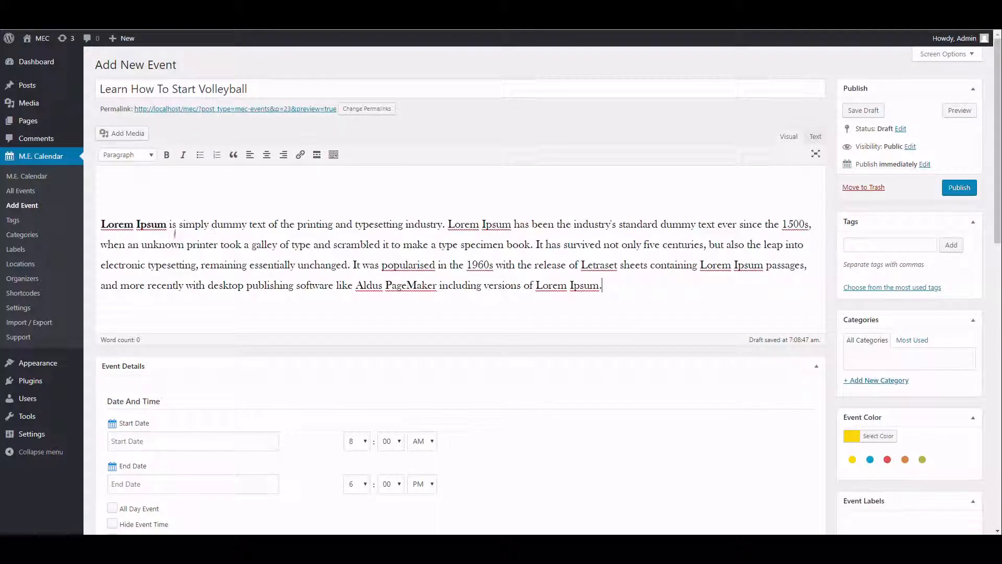
left_click(102, 222)
key("BackSpace")
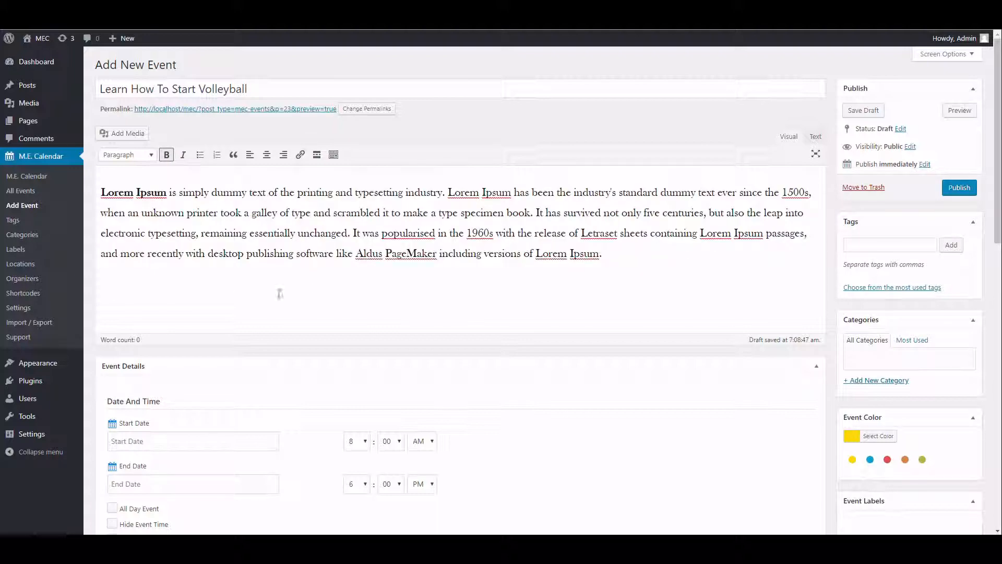
- Set the event's start date to 2019-03-30 and its end date to 2019-05-17
scroll(274, 226, "down", 4)
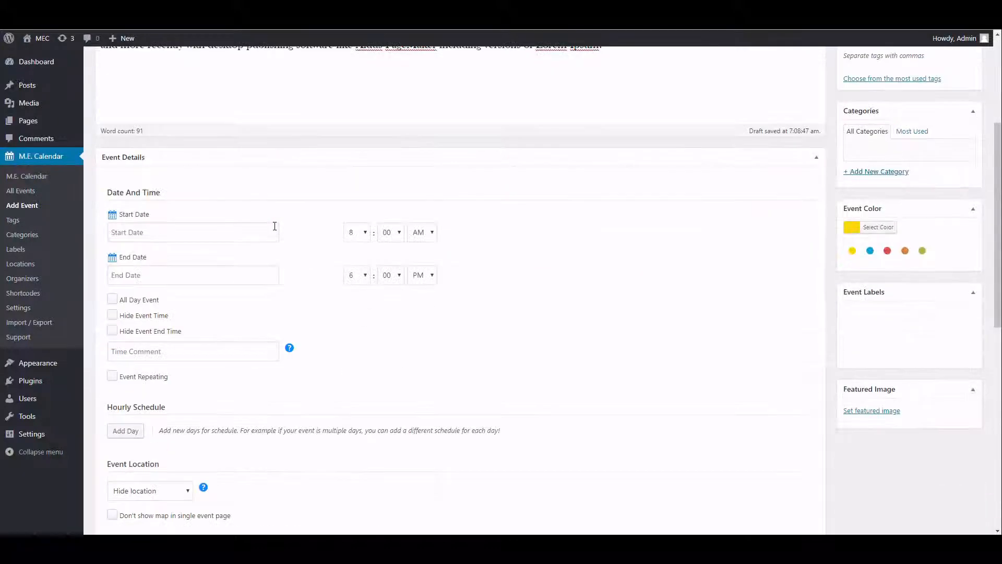
scroll(311, 213, "up", 4)
scroll(307, 168, "down", 5)
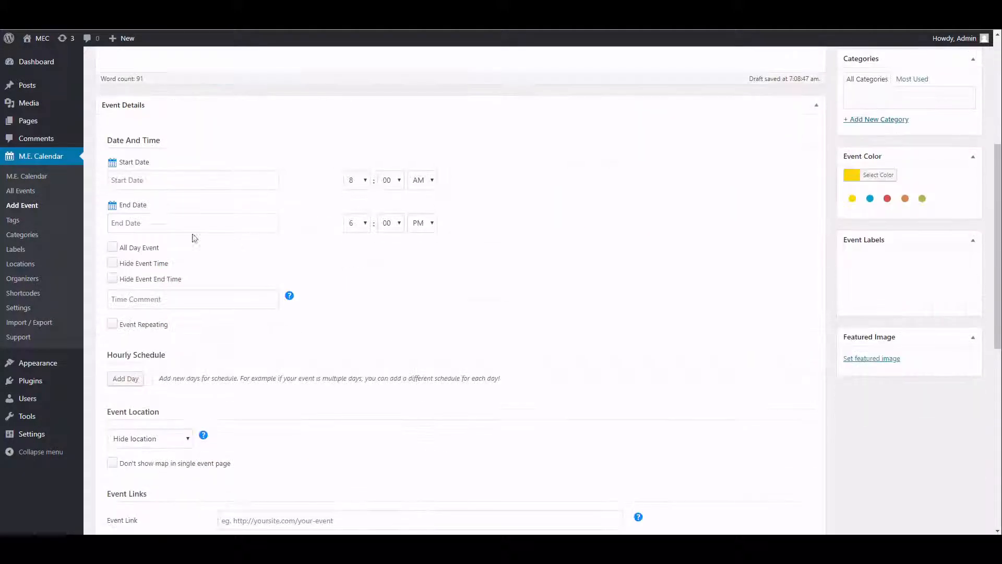
left_click(146, 185)
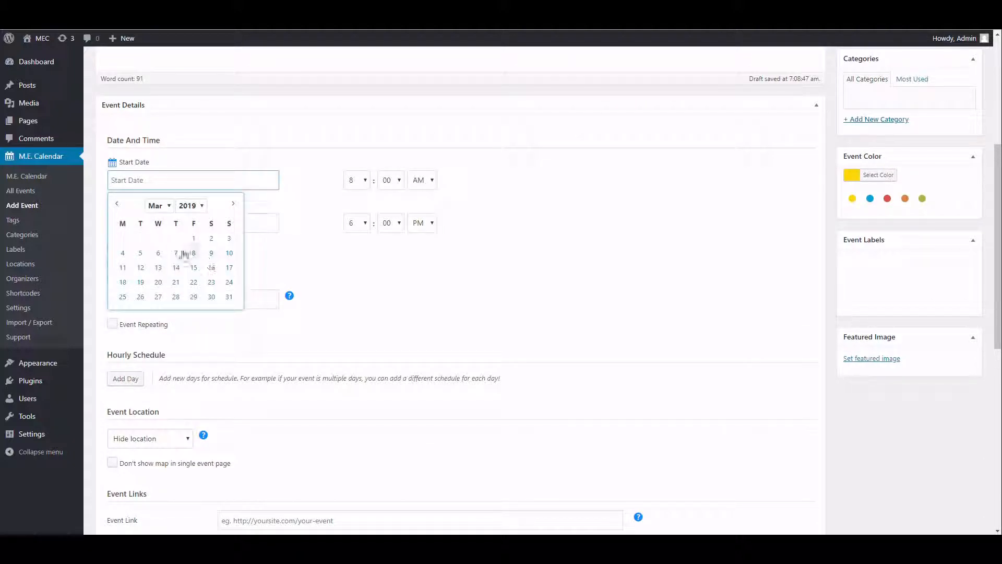
left_click(211, 296)
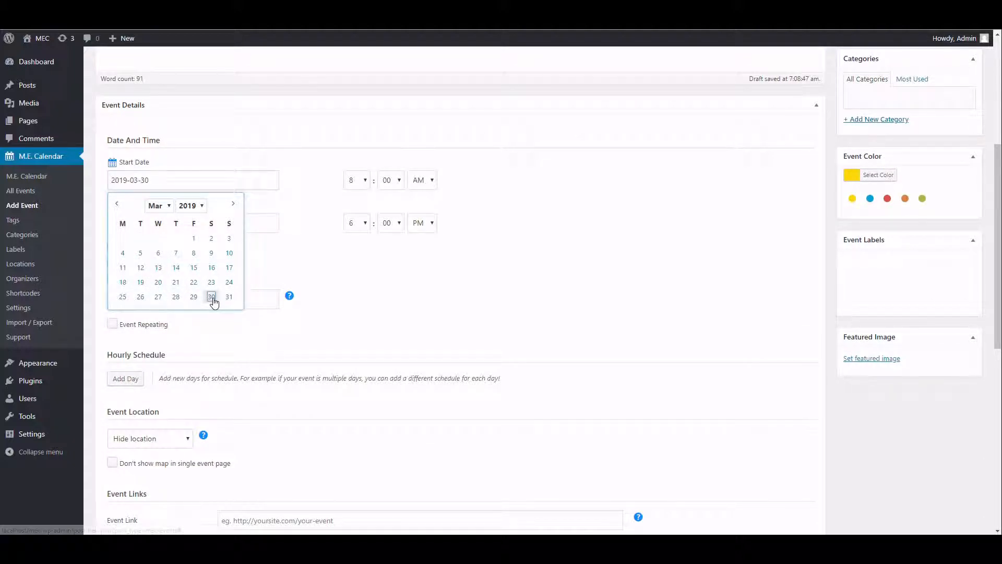
left_click(171, 224)
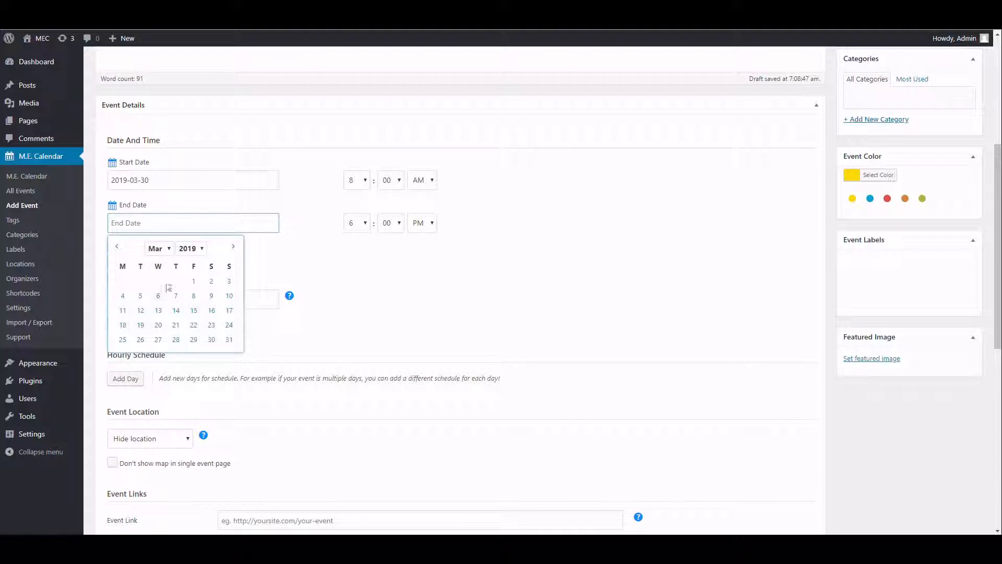
left_click(234, 253)
left_click(235, 253)
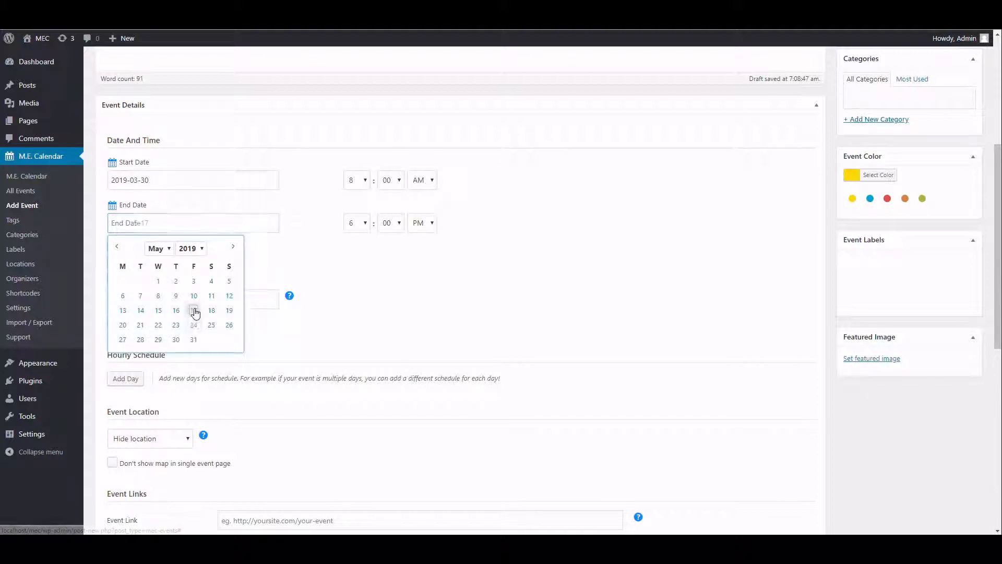
left_click(193, 311)
- Set the event's start time to 10:00 AM and its end time to 5:00 PM
left_click(360, 181)
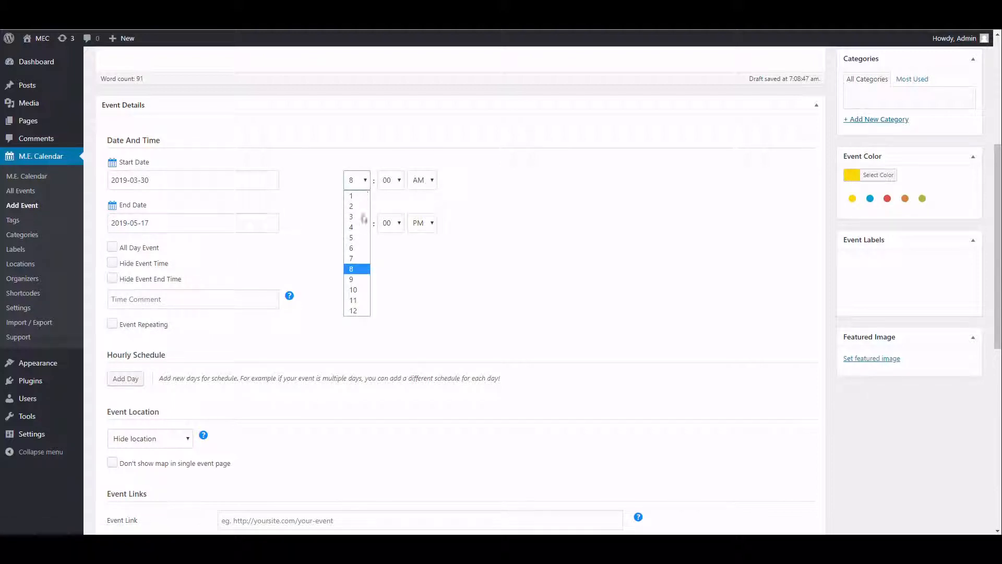
left_click(358, 289)
left_click(365, 224)
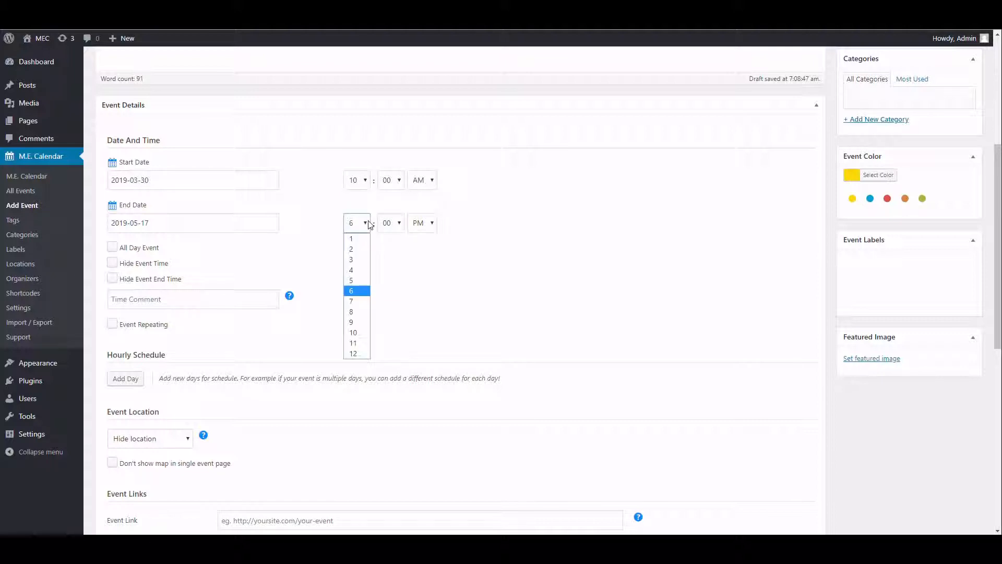
left_click(366, 281)
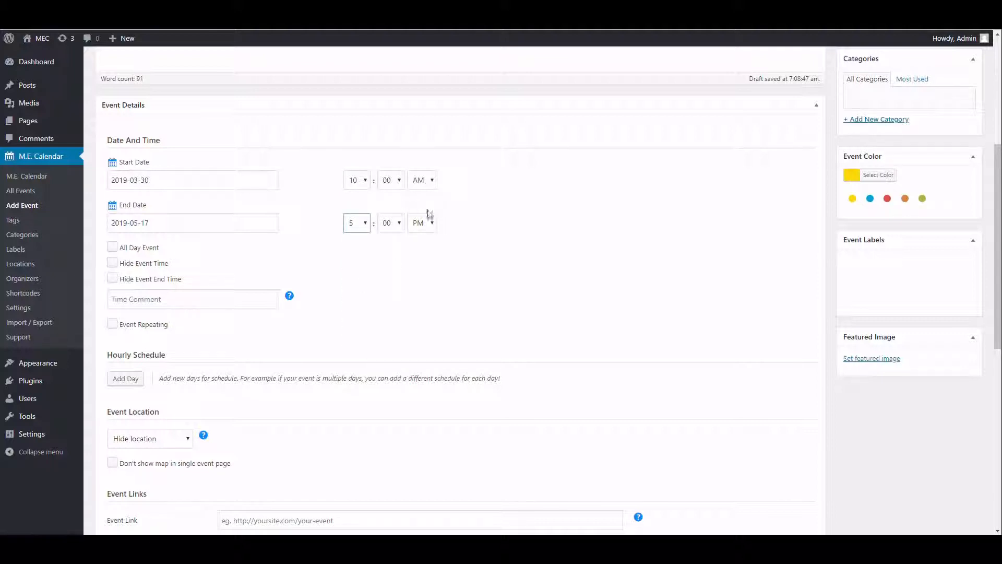
- Try the All Day Event, Hide Event Time and Hide Event End Time options, switching each one off again
left_click(150, 250)
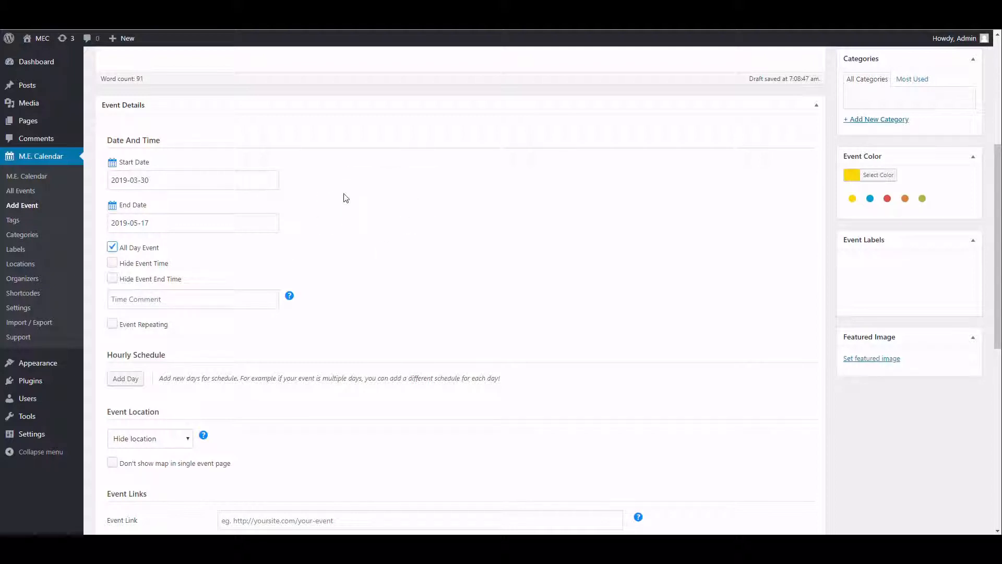
left_click(112, 248)
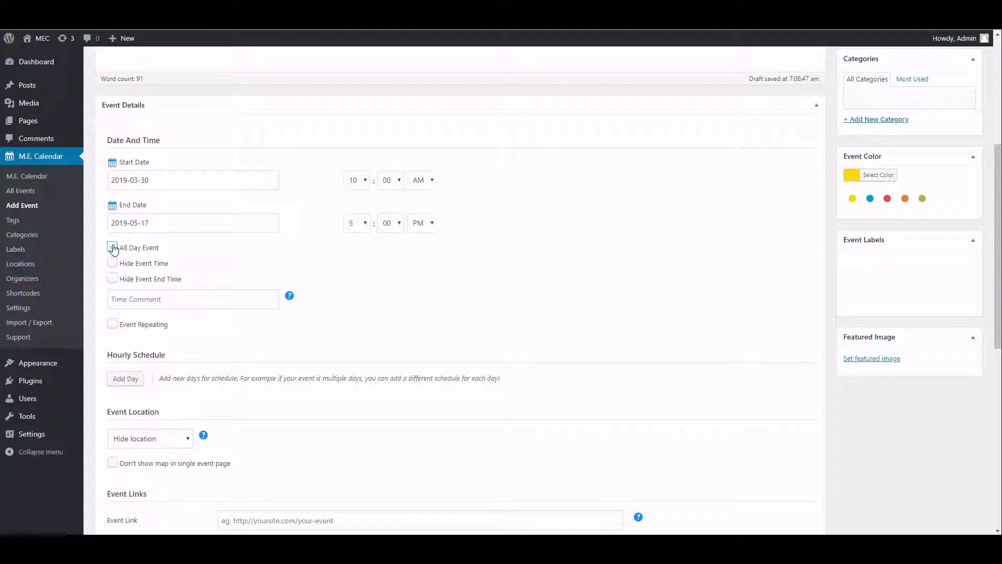
left_click(144, 266)
left_click(162, 265)
left_click(156, 281)
left_click(352, 232)
left_click(307, 236)
left_click(114, 280)
- Enable daily event repeating, try repeat intervals of 2 and 3, and clear the interval
scroll(164, 275, "down", 2)
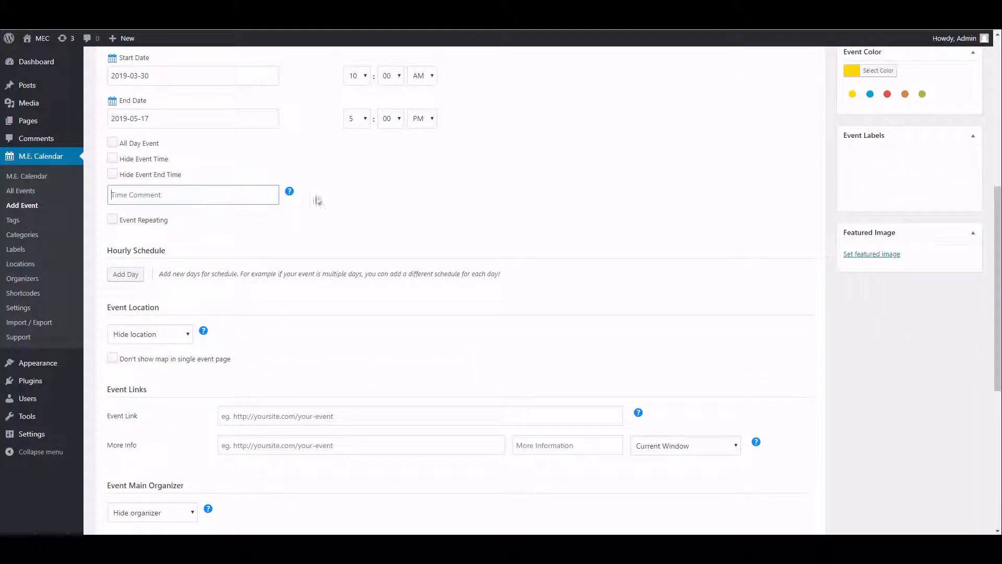
mouse_move(290, 194)
left_click(132, 228)
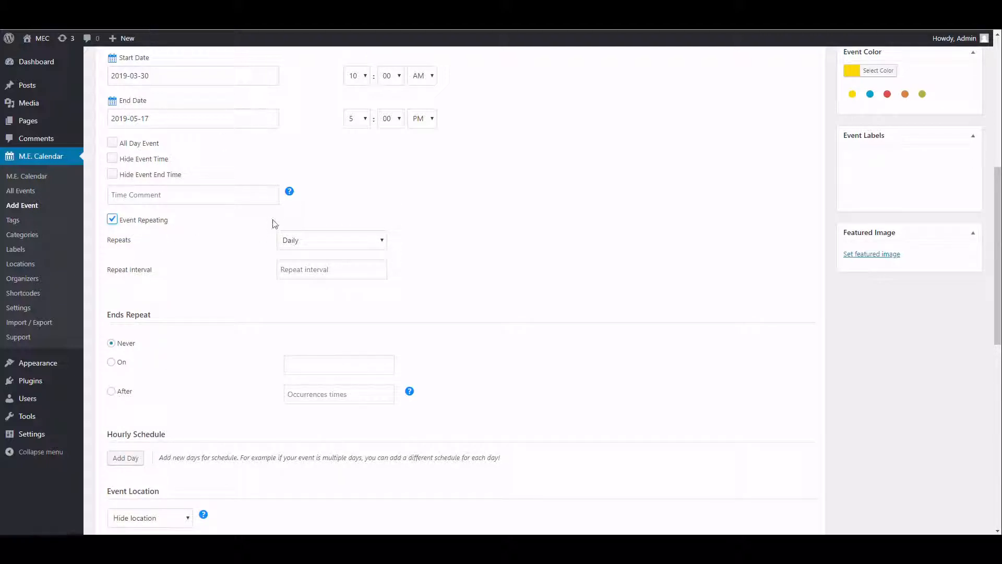
left_click(326, 272)
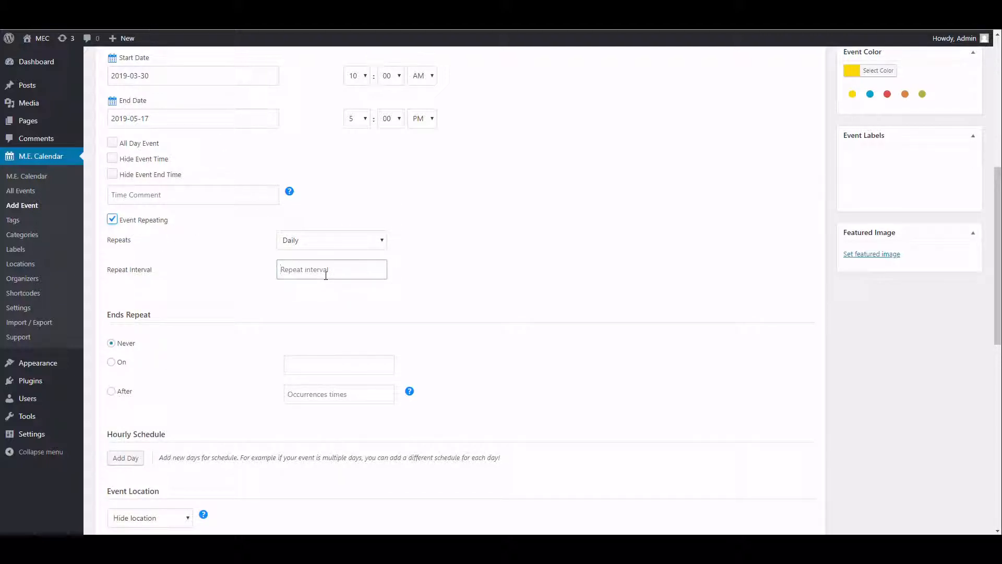
type("2")
key("BackSpace")
type("3")
key("BackSpace")
scroll(325, 276, "down", 2)
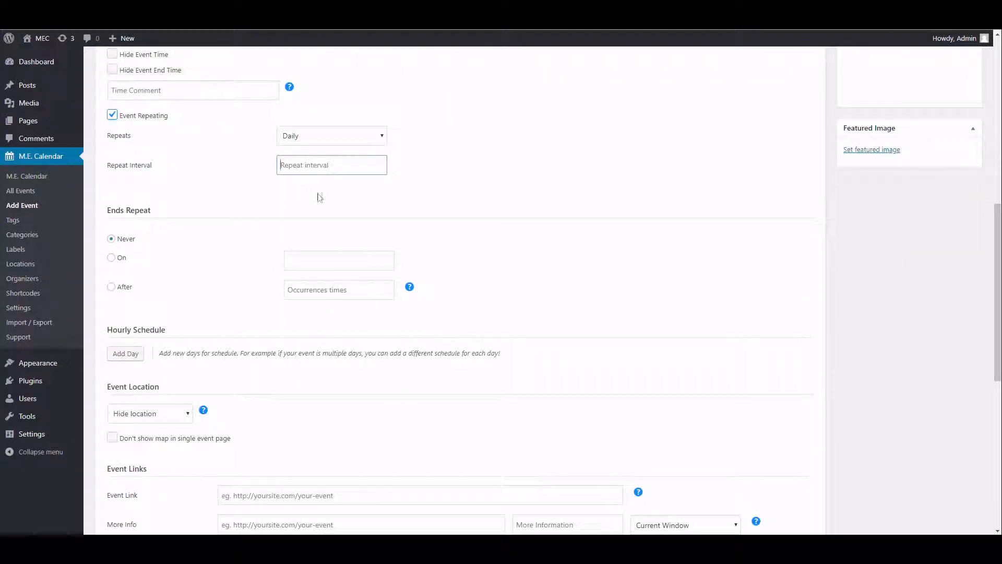
- Try ending the repeat on a date and after 5 or 10 occurrences, and turn event repeating off
scroll(325, 195, "down", 2)
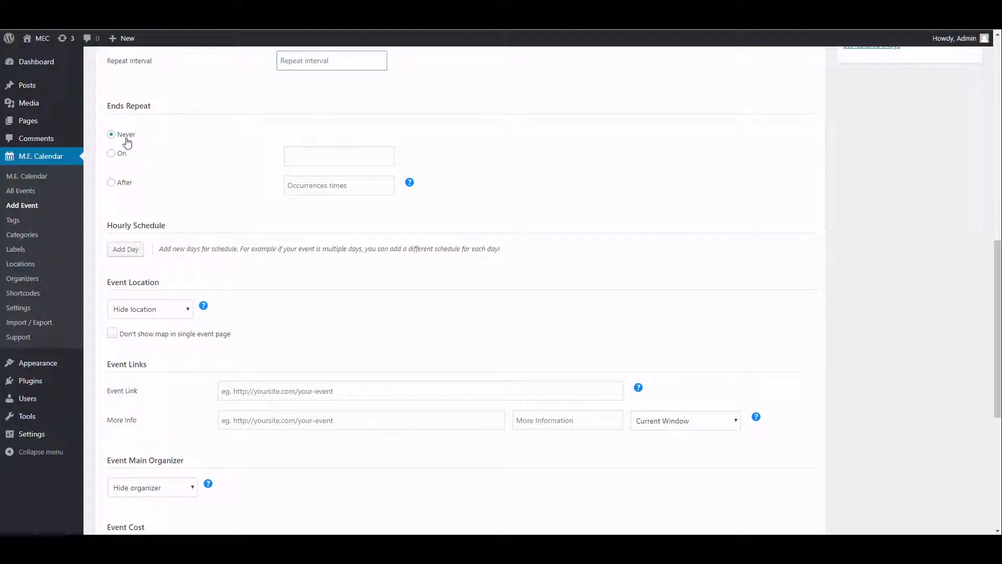
left_click(119, 157)
left_click(324, 155)
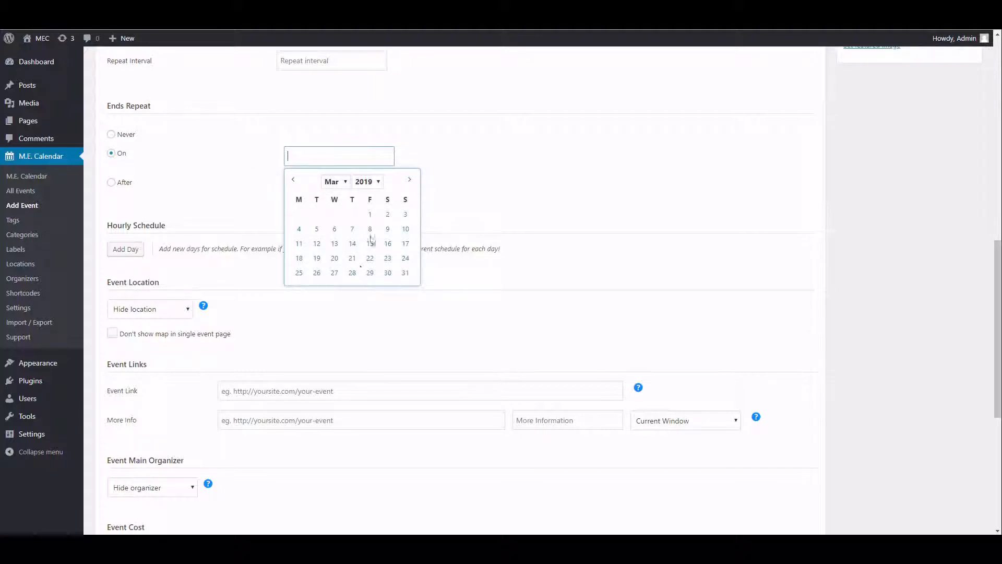
left_click(154, 173)
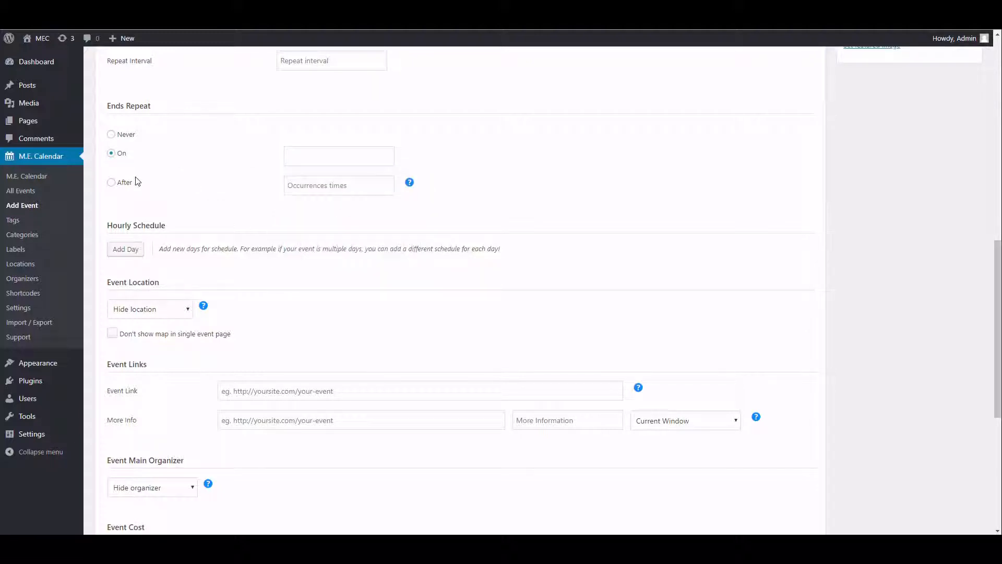
left_click(339, 187)
type("5")
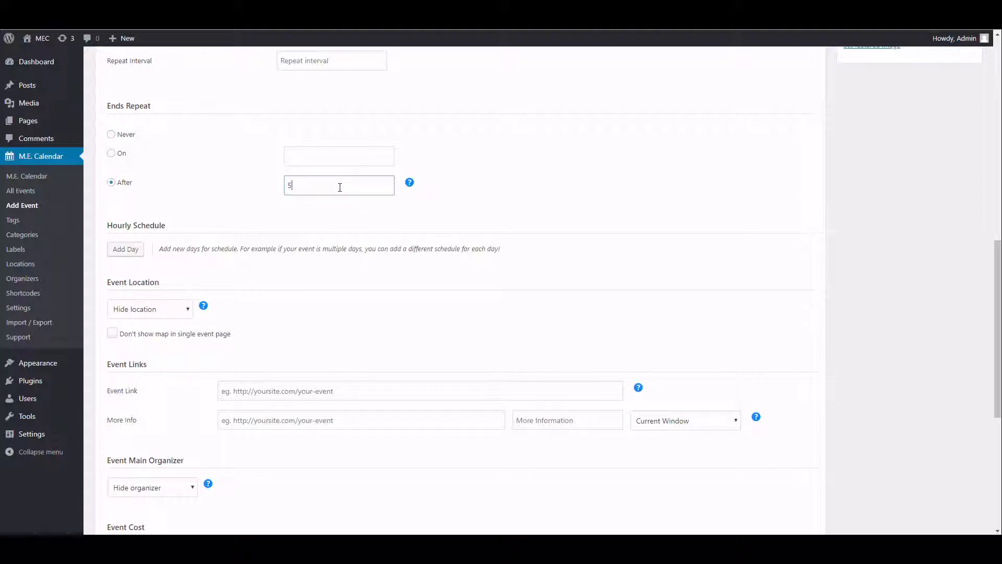
key("BackSpace")
type("10")
key("BackSpace")
scroll(271, 190, "up", 2)
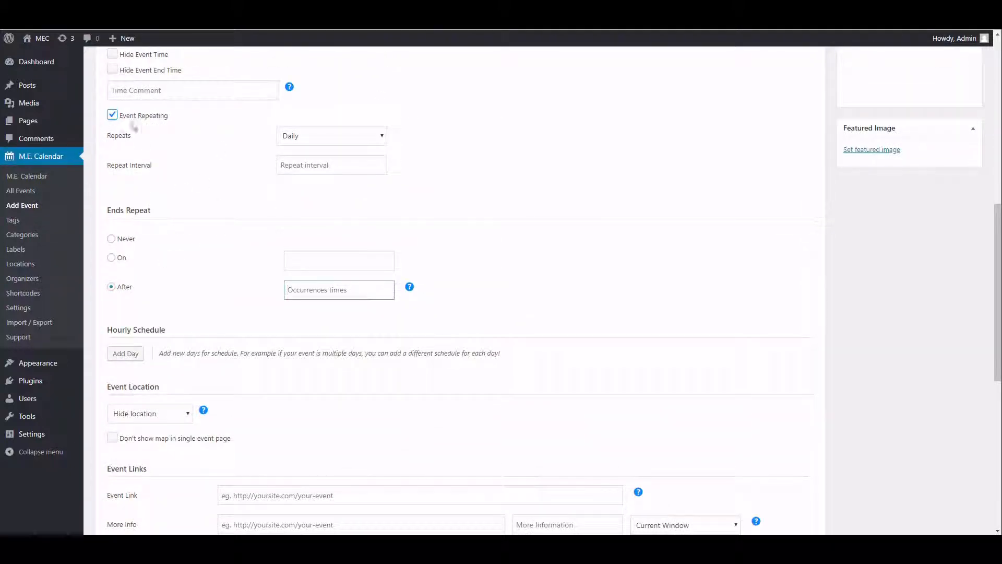
left_click(113, 116)
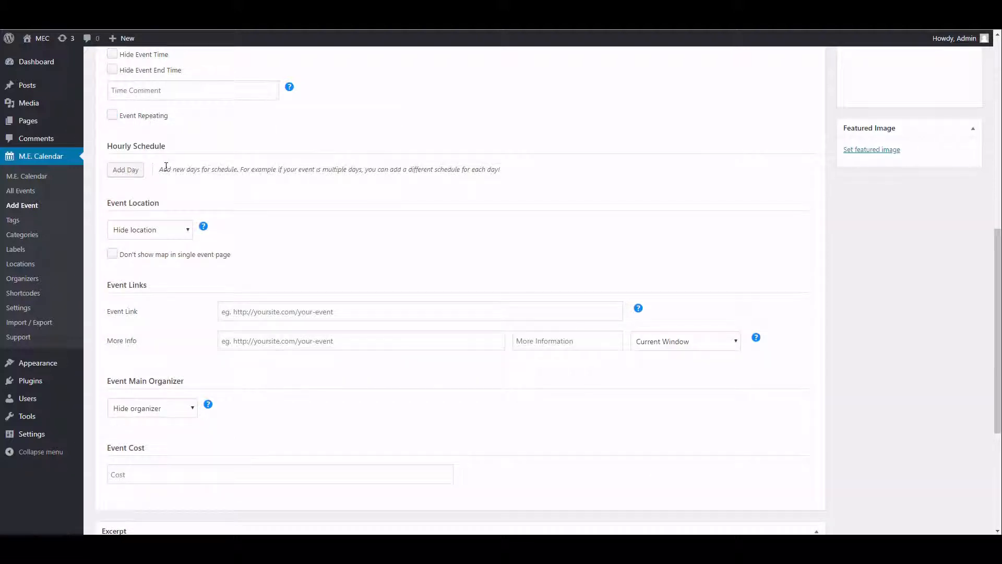
- Add a first day to the event's hourly schedule, keeping the title Day 1
scroll(173, 170, "up", 1)
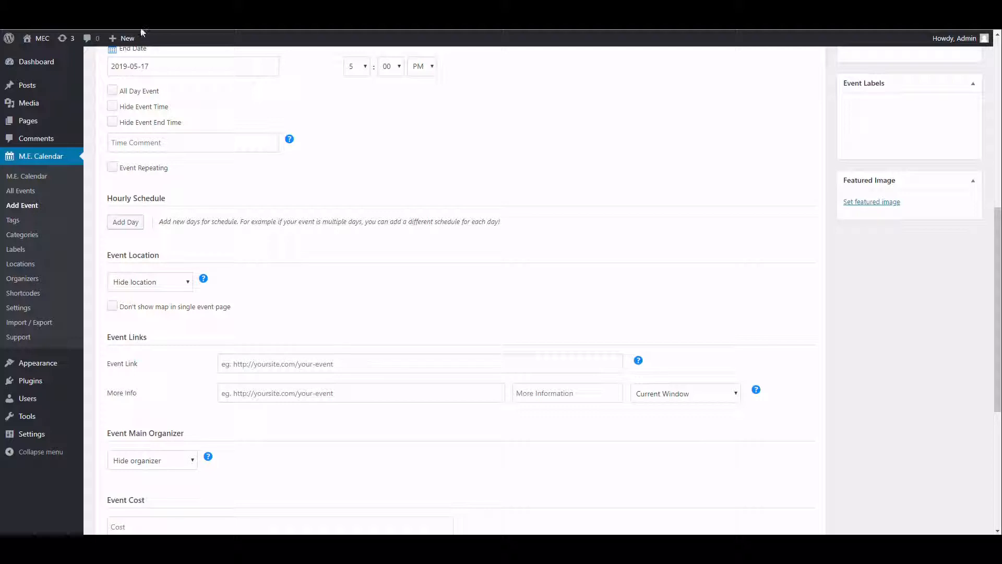
left_click_drag(108, 197, 176, 199)
left_click(164, 228)
left_click(130, 231)
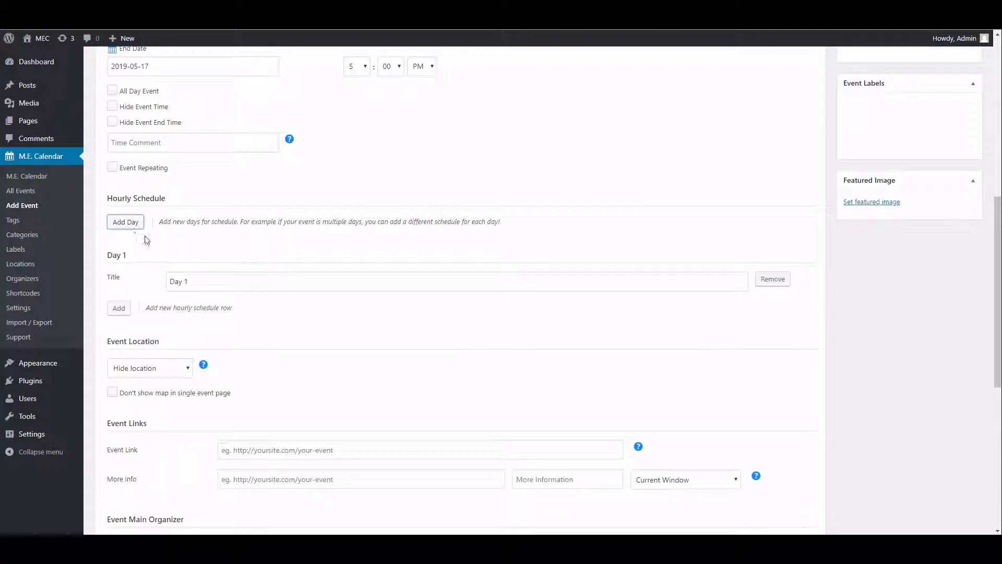
left_click(233, 284)
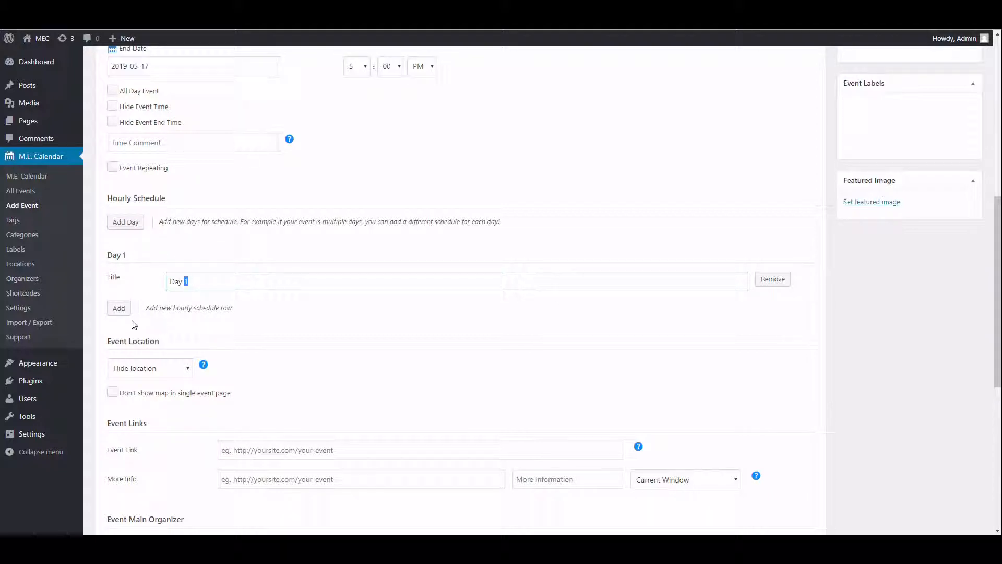
- Add an hourly schedule row to Day 1 running from 10 to 11:45
left_click(118, 308)
left_click(129, 335)
scroll(313, 135, "up", 2)
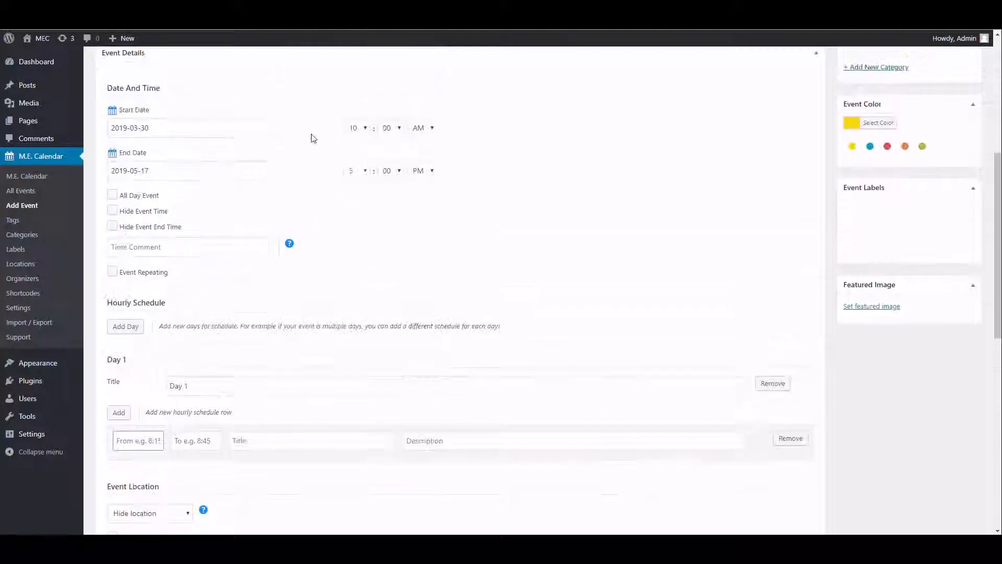
scroll(336, 134, "down", 2)
type("10")
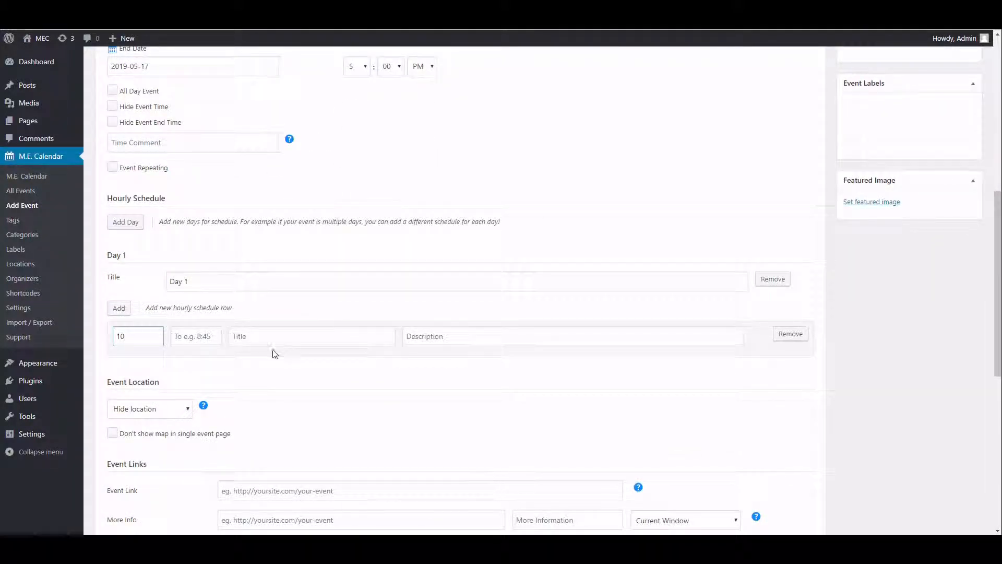
left_click(211, 340)
type("11:45")
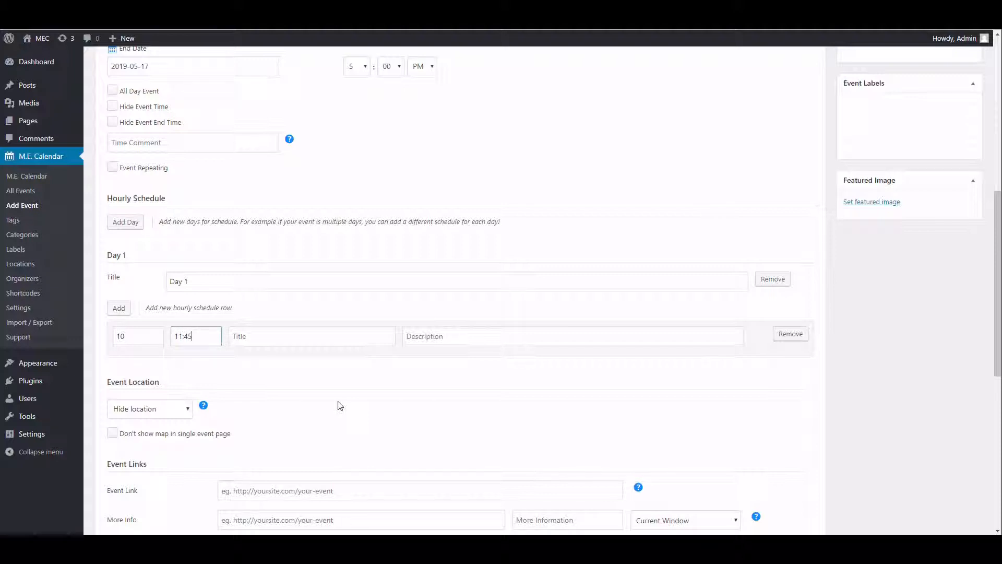
- Switch to the WordPad notes, copy "Lorem ipsum dolor sit ame", and paste it as the first schedule row's title
left_click(298, 336)
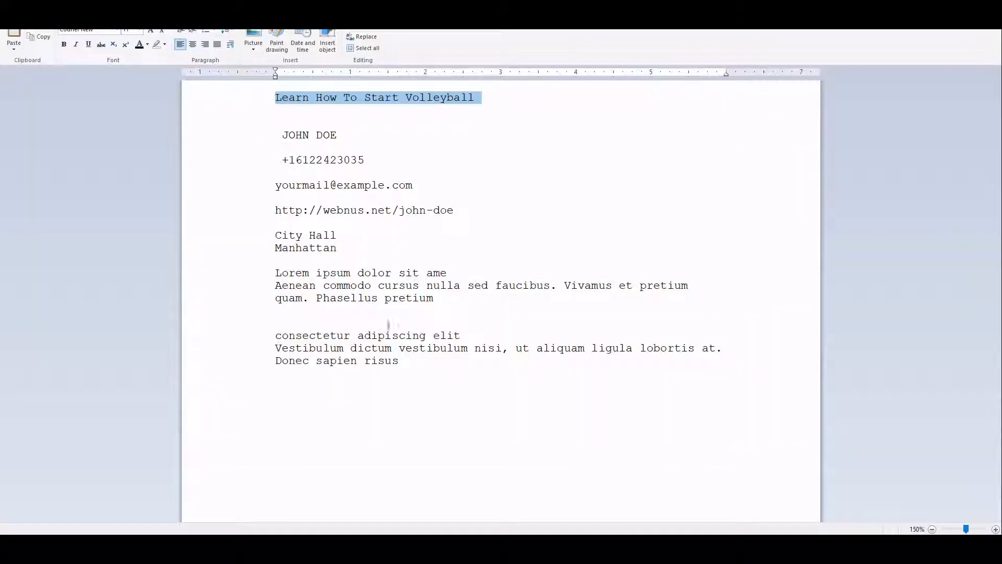
left_click(462, 268)
left_click_drag(345, 273, 497, 276)
key("ctrl+c")
left_click(330, 273)
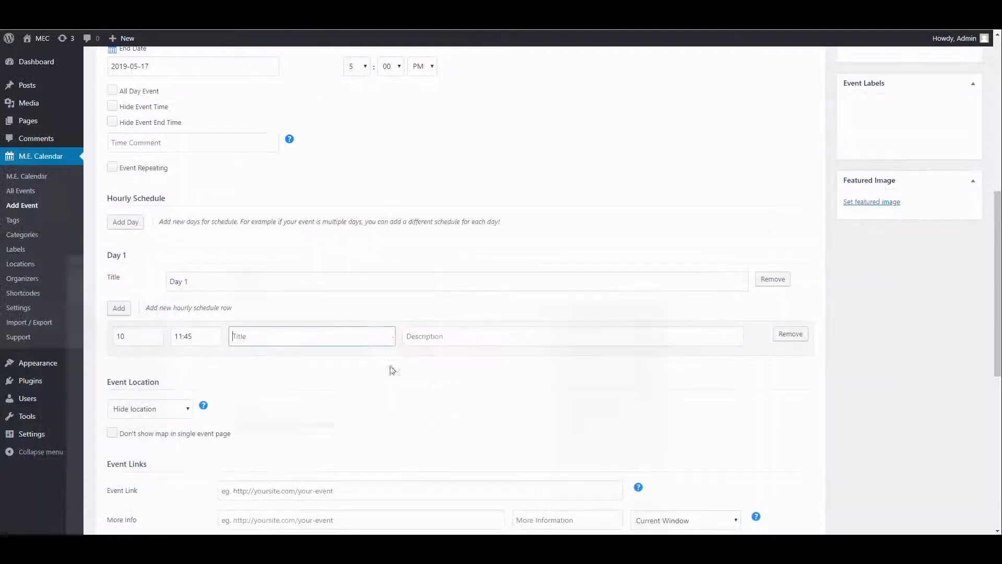
key("ctrl+v")
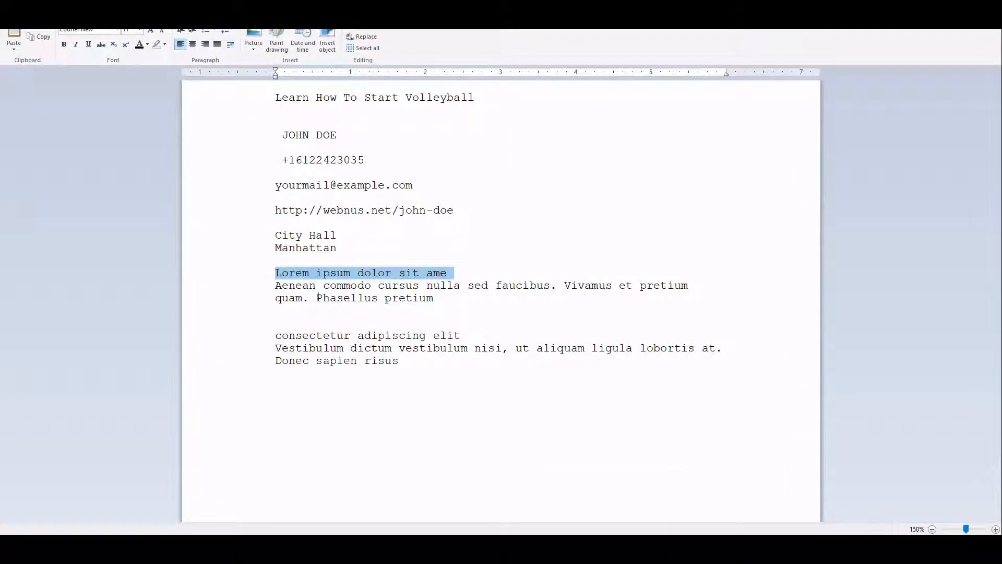
- Copy the notes' text from "Aenean commodo" to "Phasellus pretium" into the first schedule row's description
left_click_drag(275, 286, 441, 299)
key("ctrl+c")
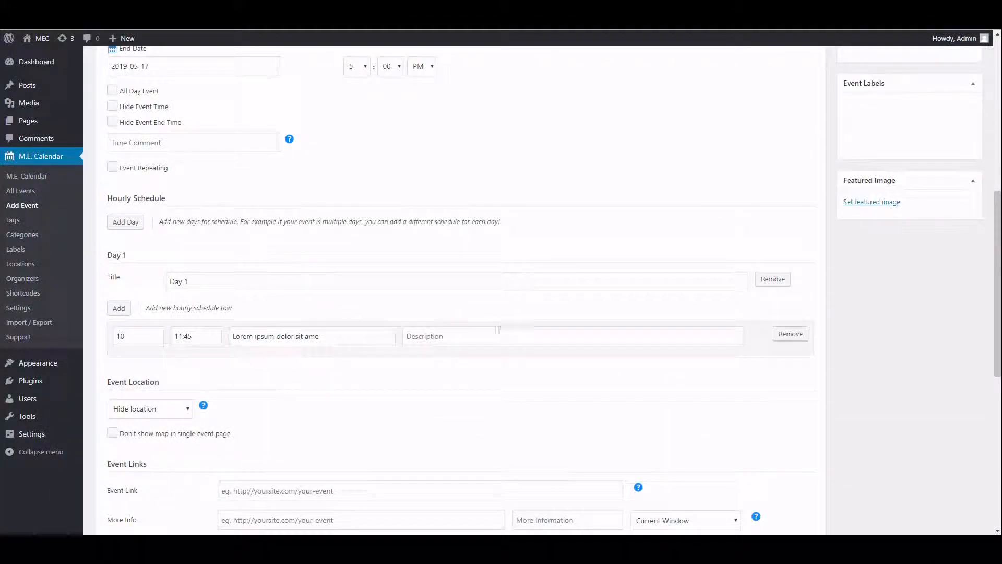
left_click(494, 337)
key("ctrl+v")
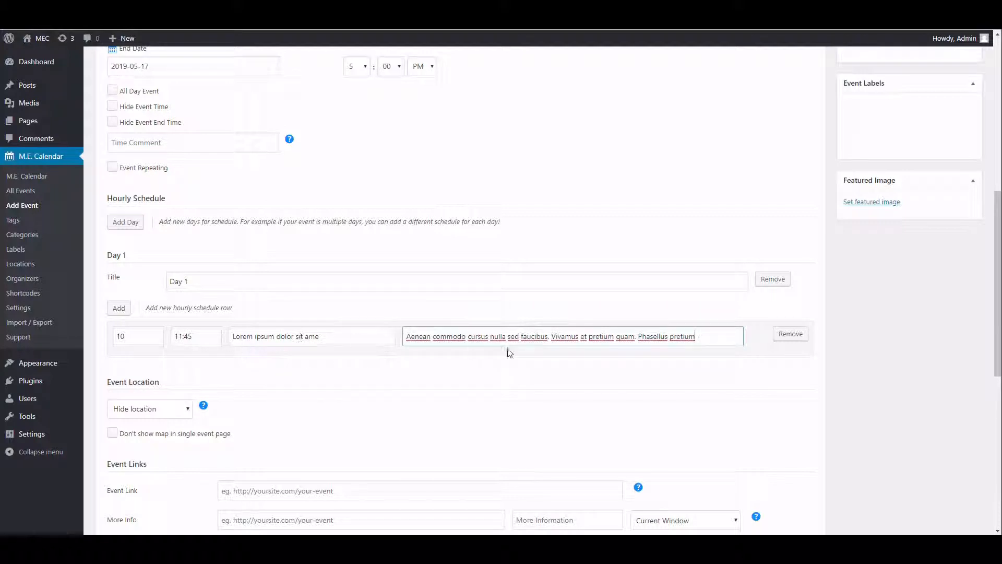
- Add a second hourly schedule row to Day 1 running from 11:45 to 13:00
left_click(128, 311)
left_click(150, 373)
type("11:45")
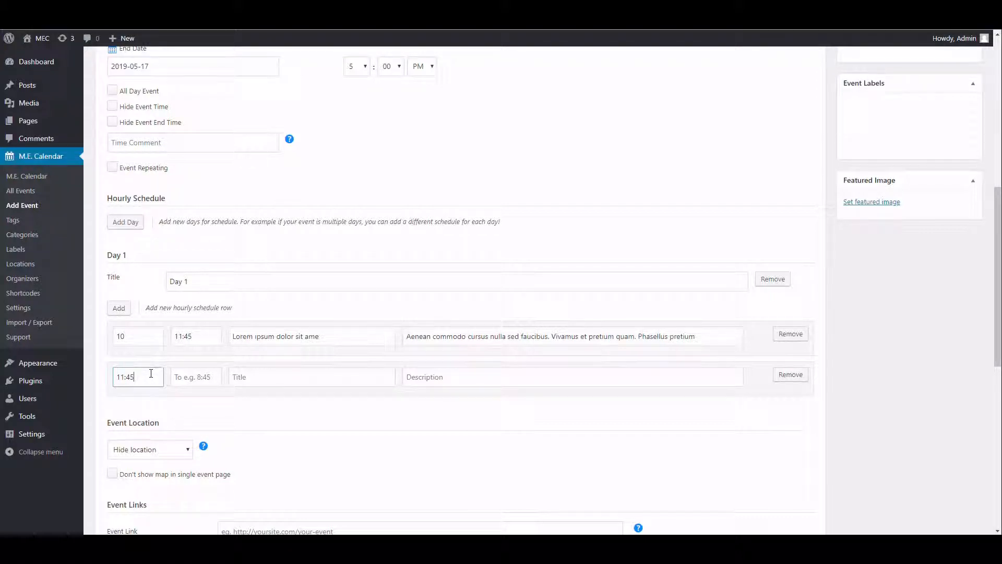
left_click(183, 377)
type("13")
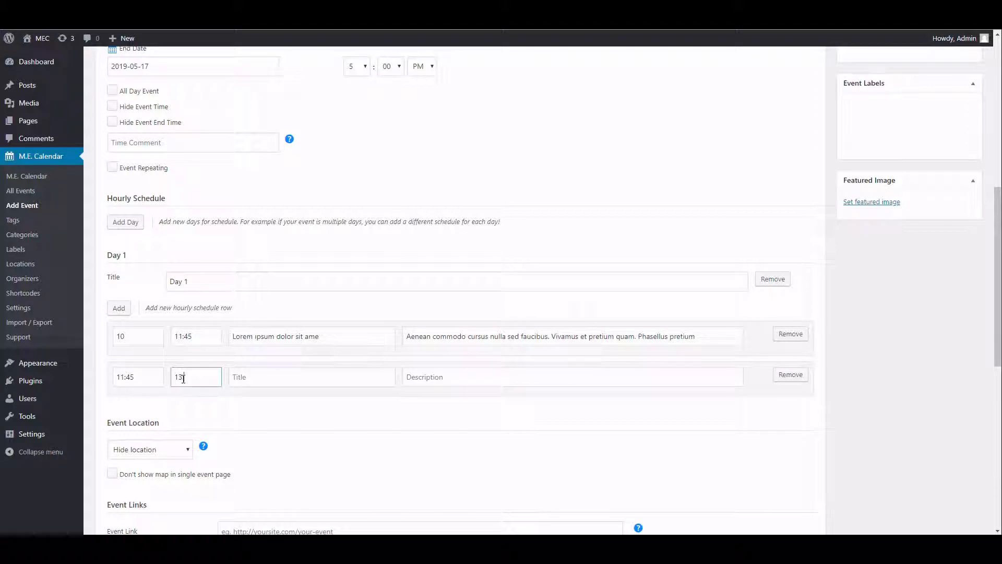
type(":00")
- Paste the copied text as the second row's description and copy the first row's title "Lorem ipsum dolor sit ame" into its title
left_click(289, 371)
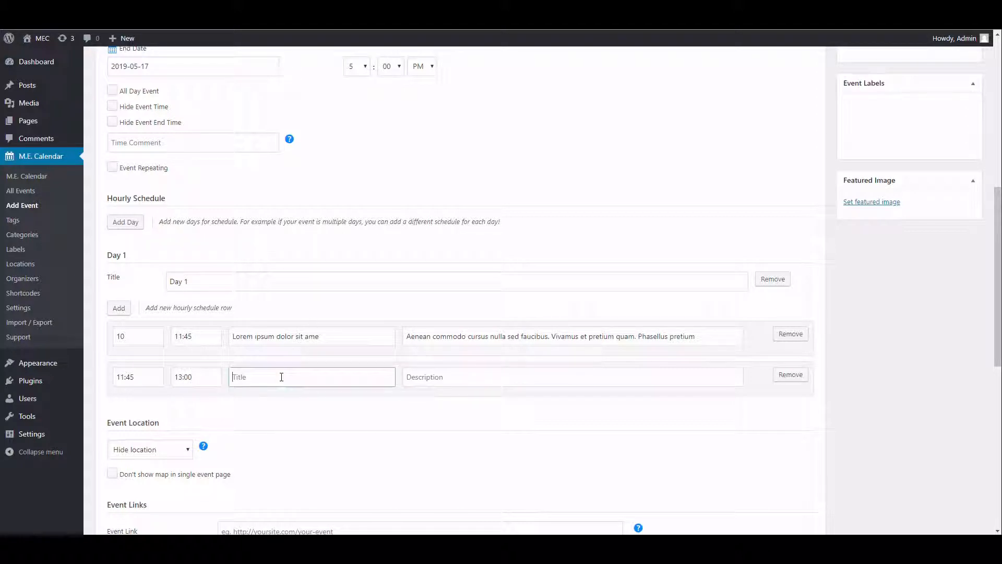
left_click(510, 380)
key("ctrl+v")
left_click_drag(388, 349, 188, 335)
key("ctrl+c")
left_click(315, 376)
key("ctrl+v")
left_click(655, 399)
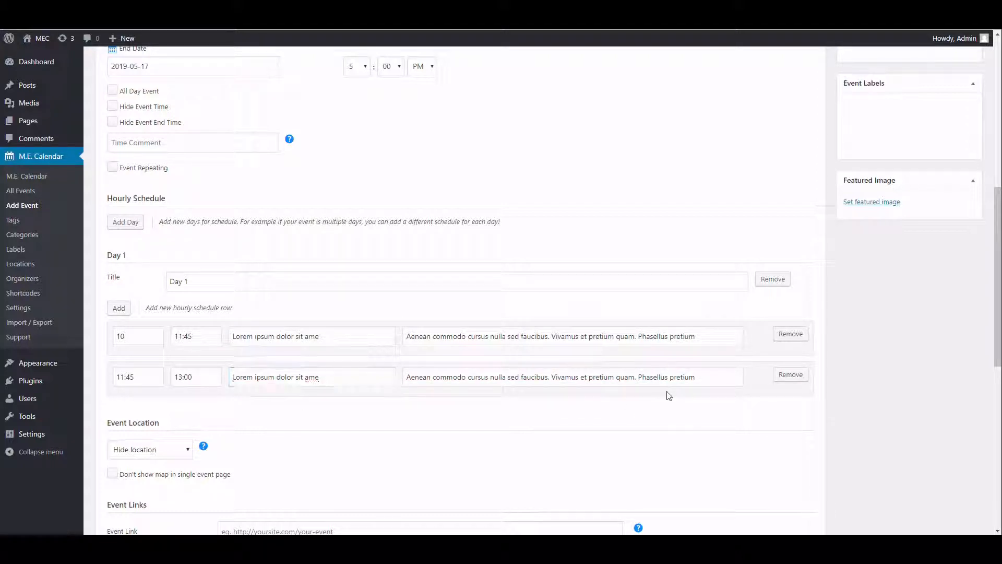
- Add a third hourly schedule row to Day 1 running from 13:00 to 17:00
scroll(425, 397, "down", 2)
scroll(426, 395, "up", 4)
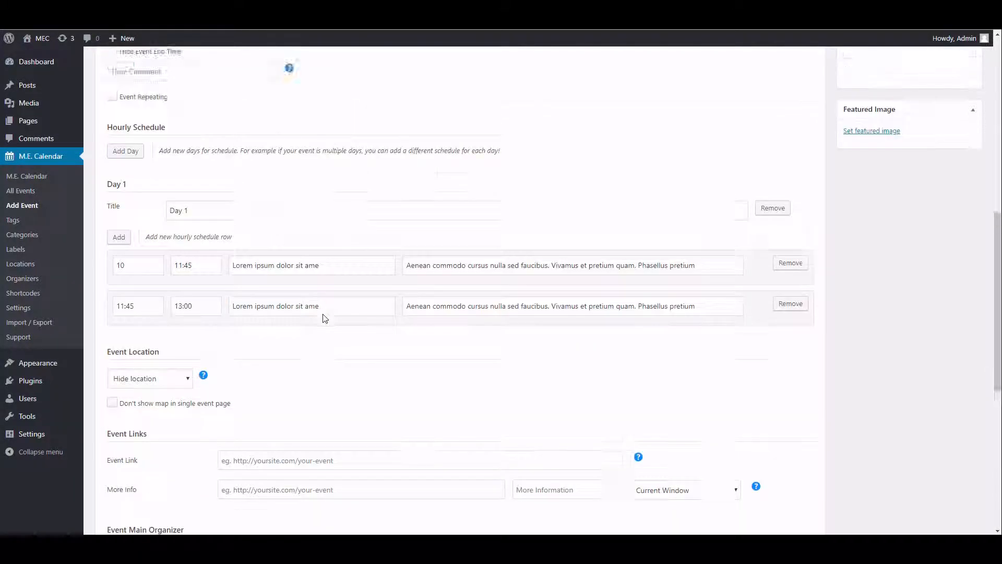
scroll(356, 253, "down", 3)
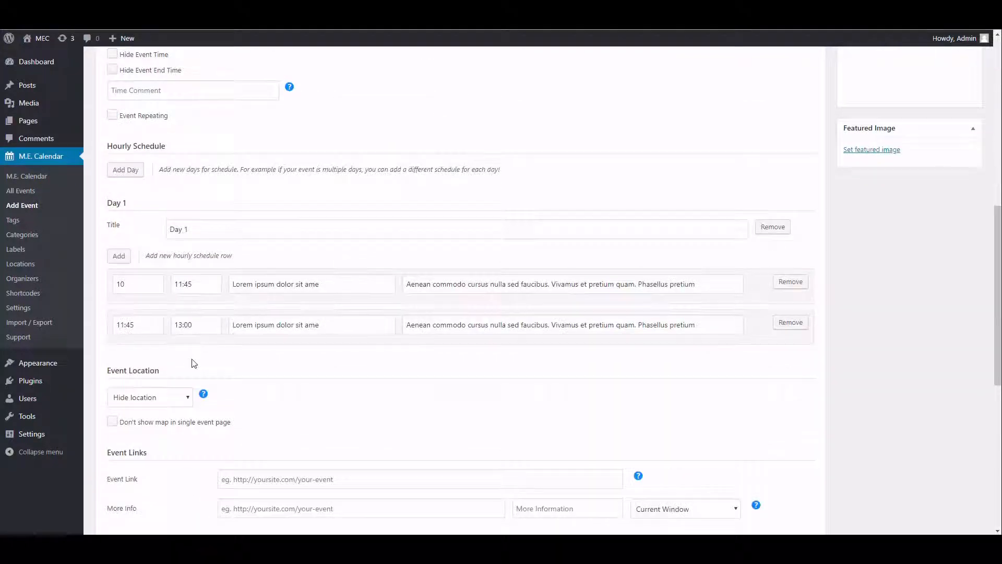
left_click(120, 257)
left_click(140, 363)
type("13:00")
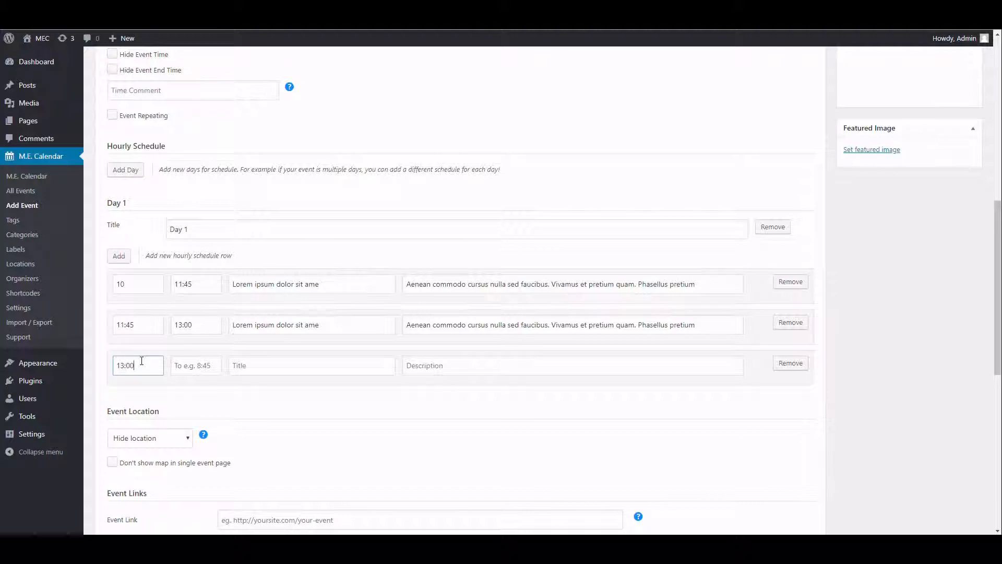
left_click(176, 368)
scroll(381, 324, "up", 3)
scroll(331, 217, "down", 3)
type("17:00")
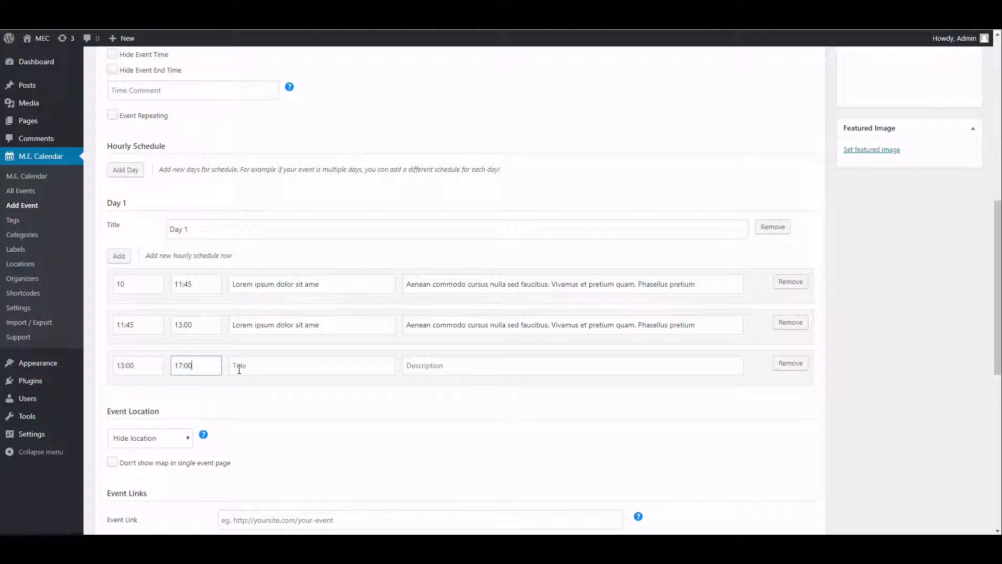
- Copy the second schedule row's title and description into the third row
triple_click(344, 323)
key("ctrl+c")
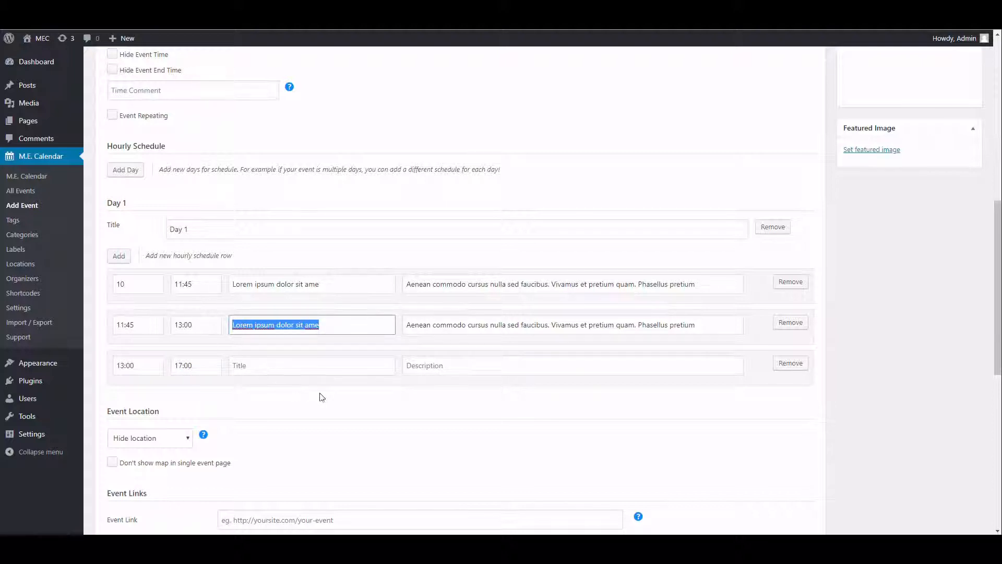
left_click(340, 360)
key("ctrl+v")
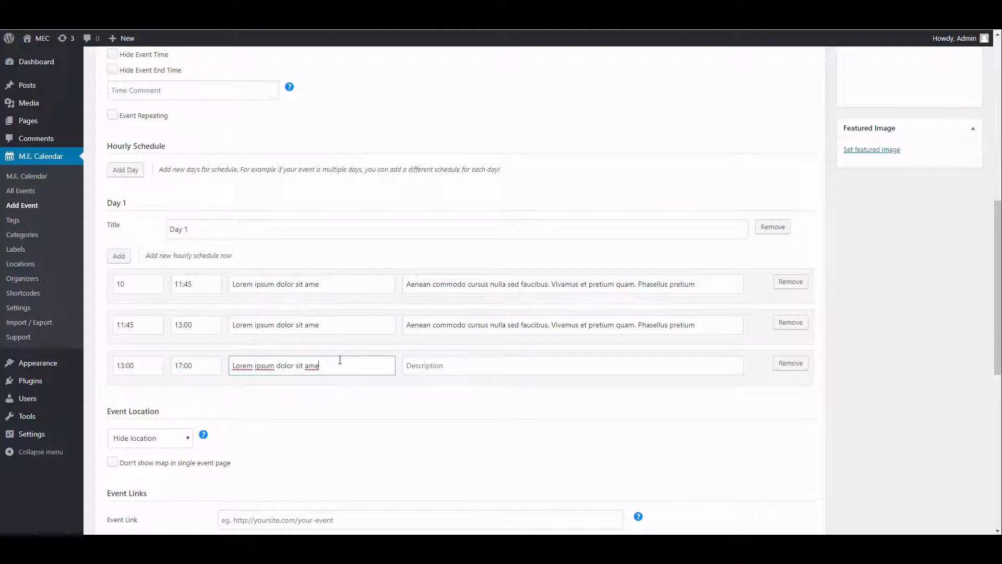
triple_click(431, 329)
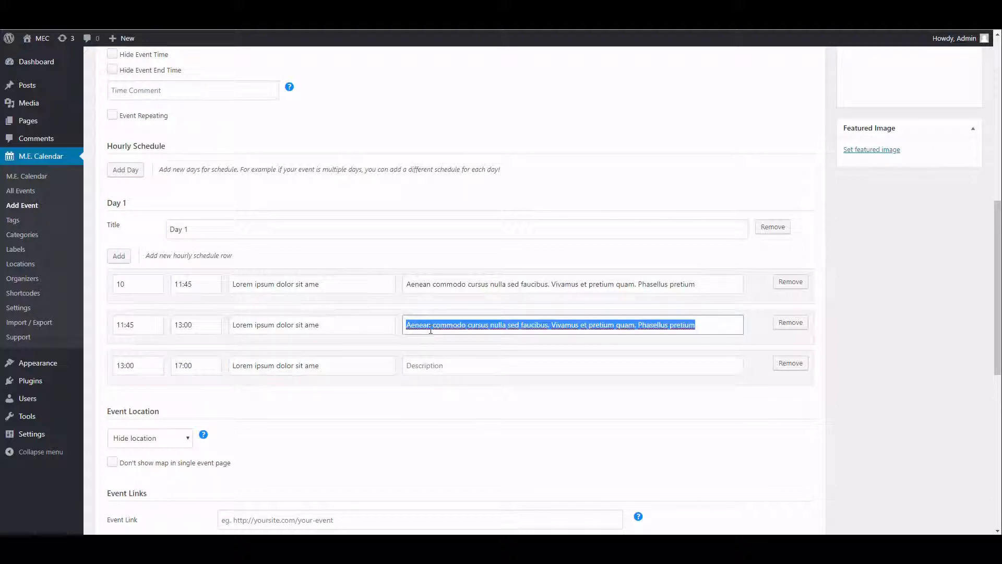
key("ctrl+c")
left_click(449, 364)
key("ctrl+v")
- Set the event location to insert a new location
scroll(215, 271, "down", 3)
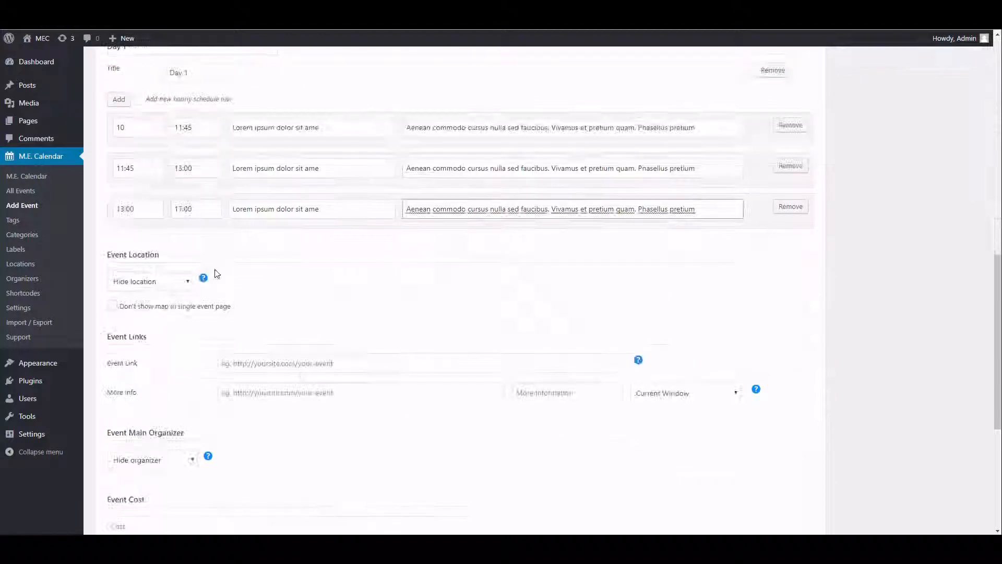
left_click_drag(159, 255, 109, 253)
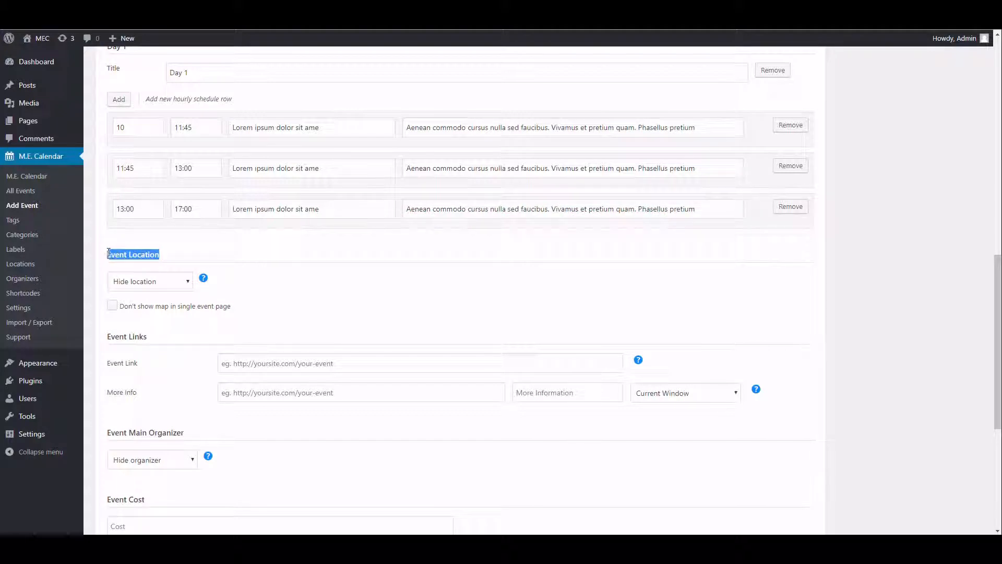
left_click(150, 285)
mouse_move(207, 282)
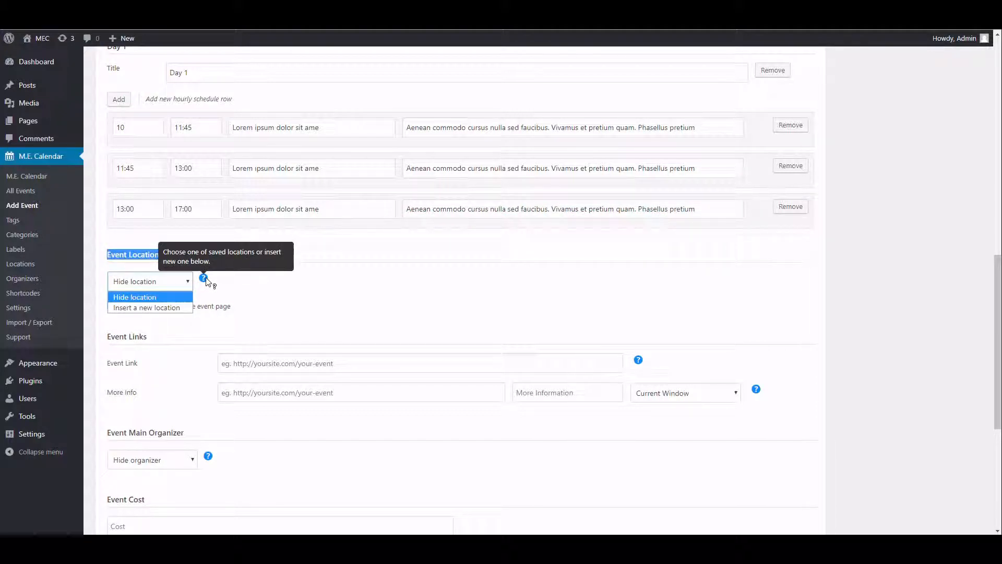
left_click(153, 308)
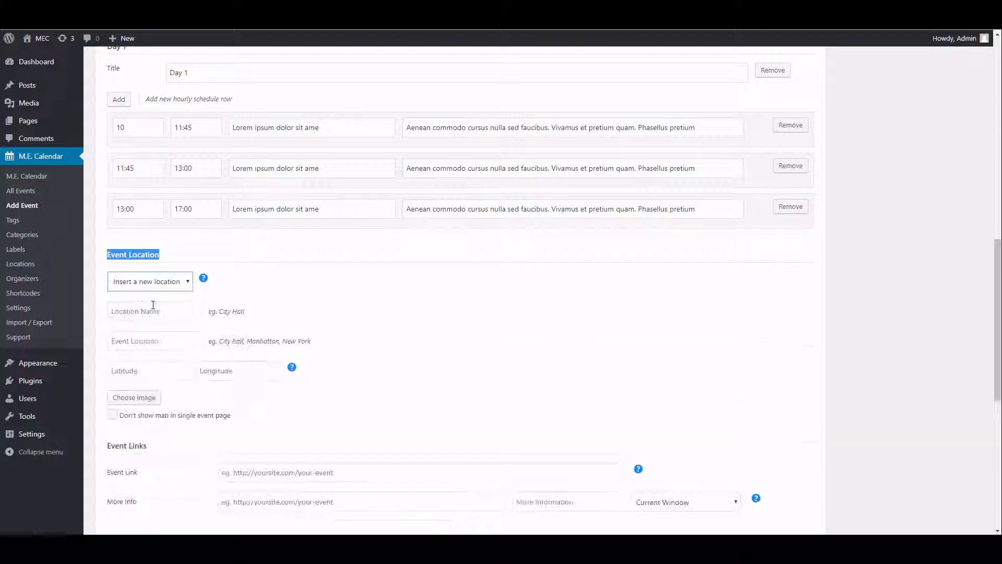
- Switch to the WordPad notes, copy "City Hall", and paste it as the new location's name
scroll(153, 266, "down", 1)
left_click(152, 261)
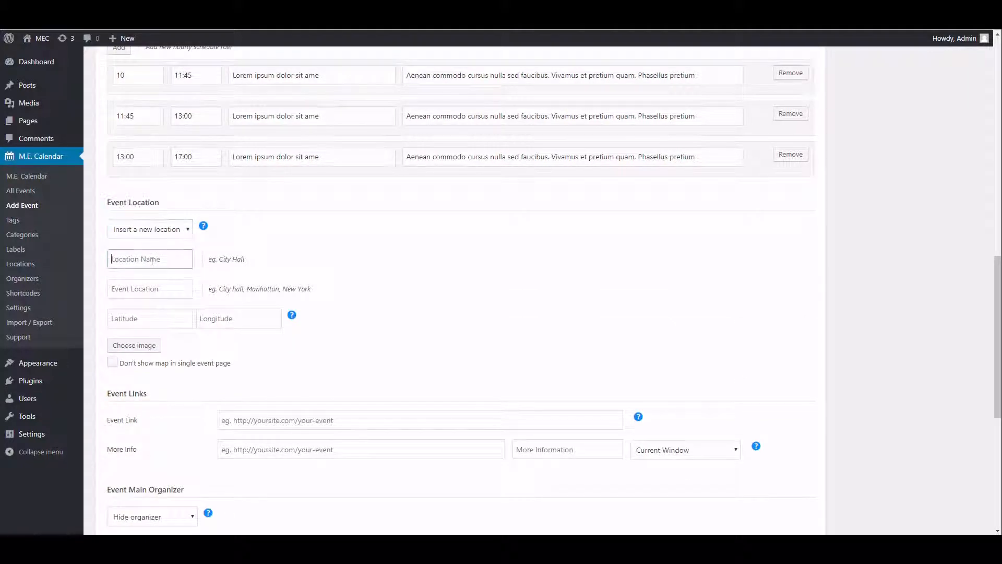
key("alt+Tab")
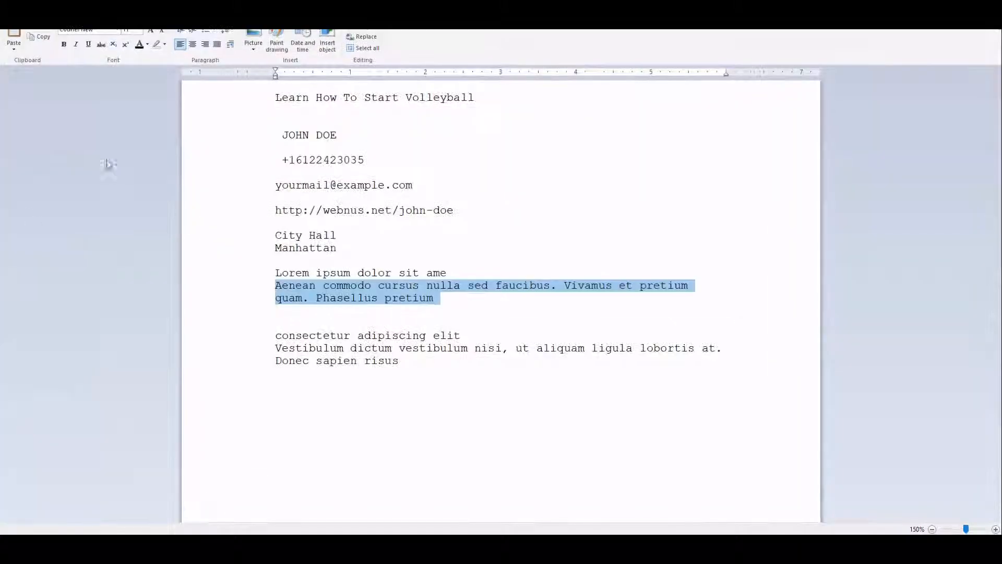
left_click(263, 239)
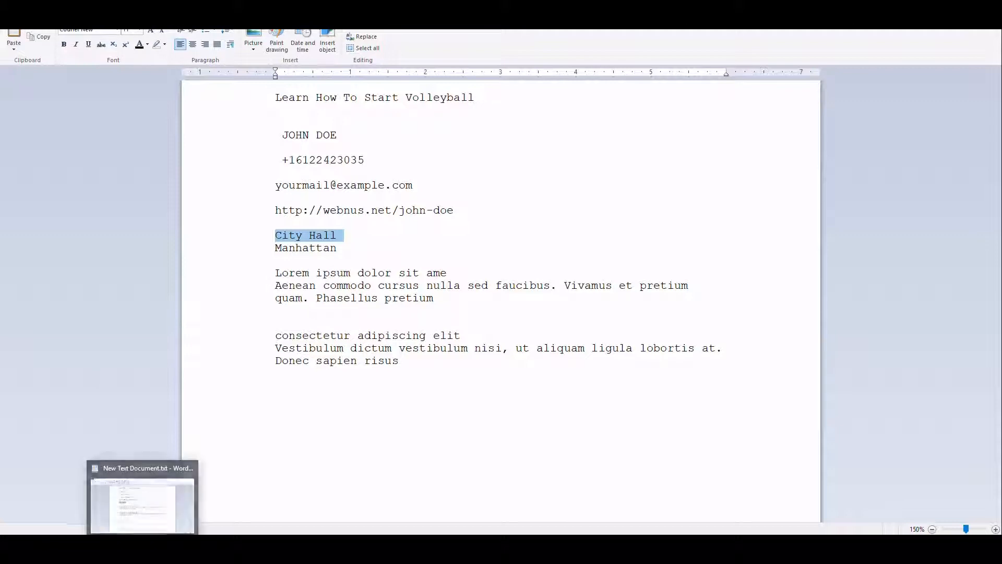
left_click(142, 546)
key("ctrl+v")
- Copy "City Hall Manhattan" from the WordPad notes and fill it in as the event location address
left_click(153, 287)
left_click(173, 546)
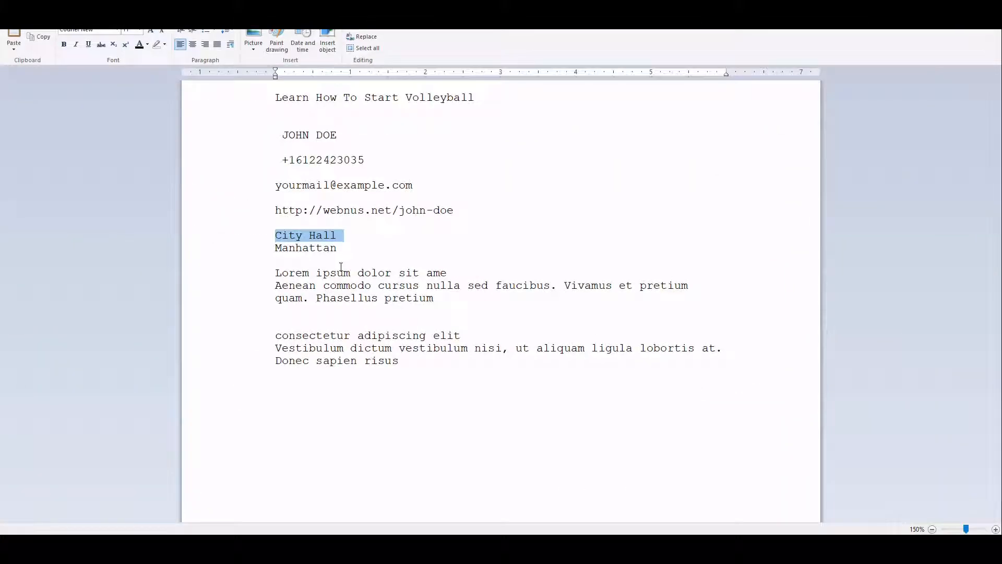
left_click_drag(275, 237, 272, 262)
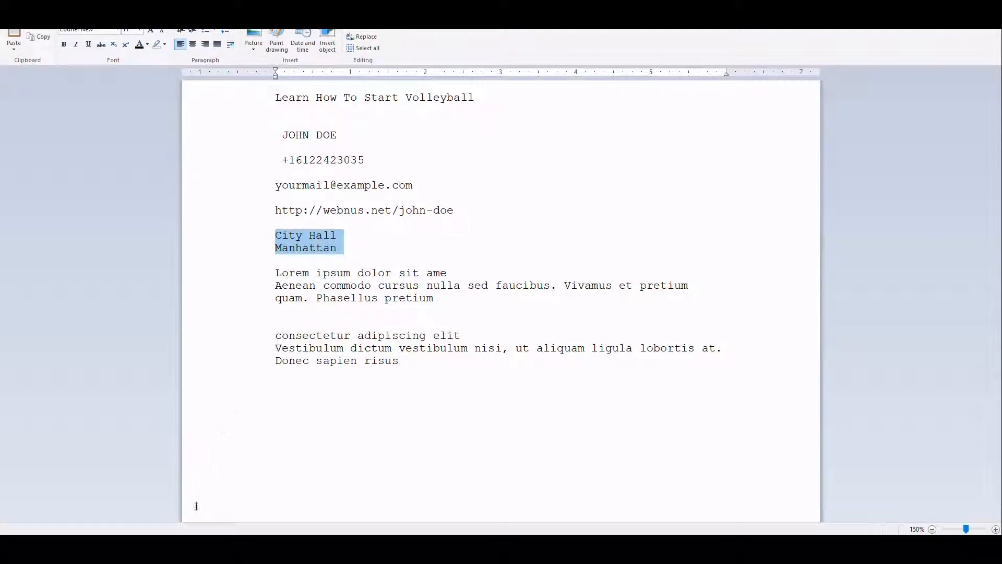
left_click(173, 546)
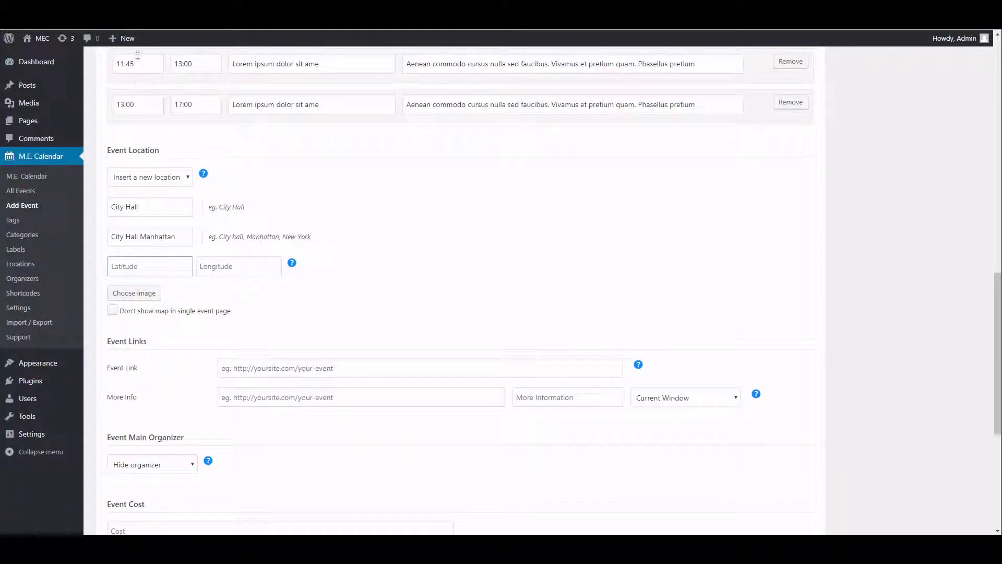
- Switch to LatLong.net and look up the coordinates of New York City Hall
left_click(208, 270)
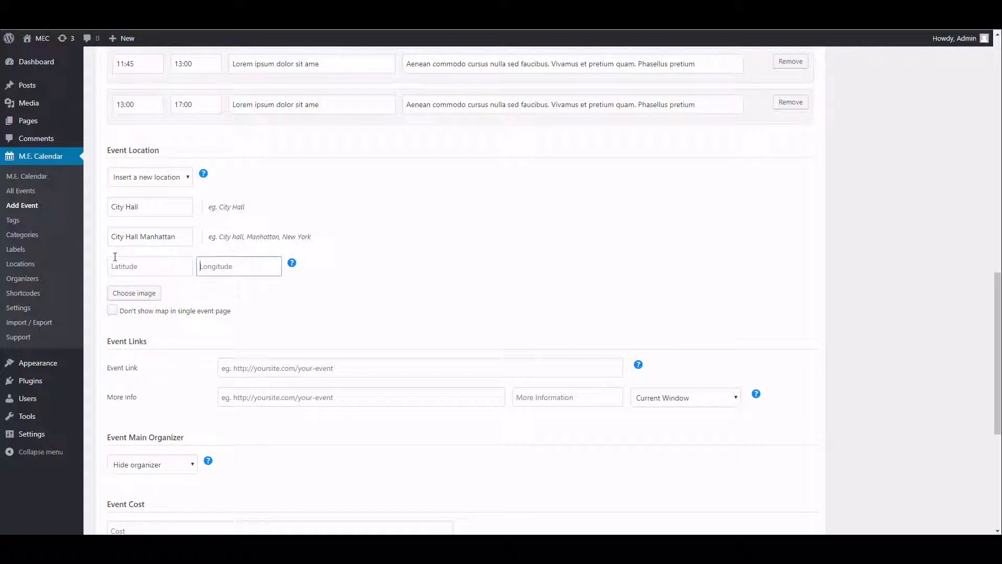
mouse_move(288, 264)
key("ctrl+Tab")
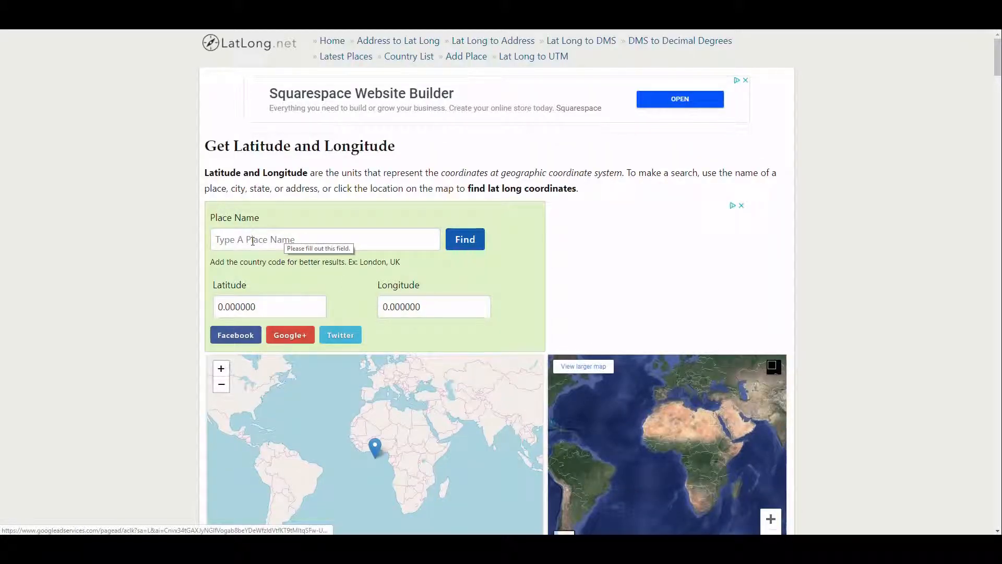
left_click(252, 240)
left_click(251, 262)
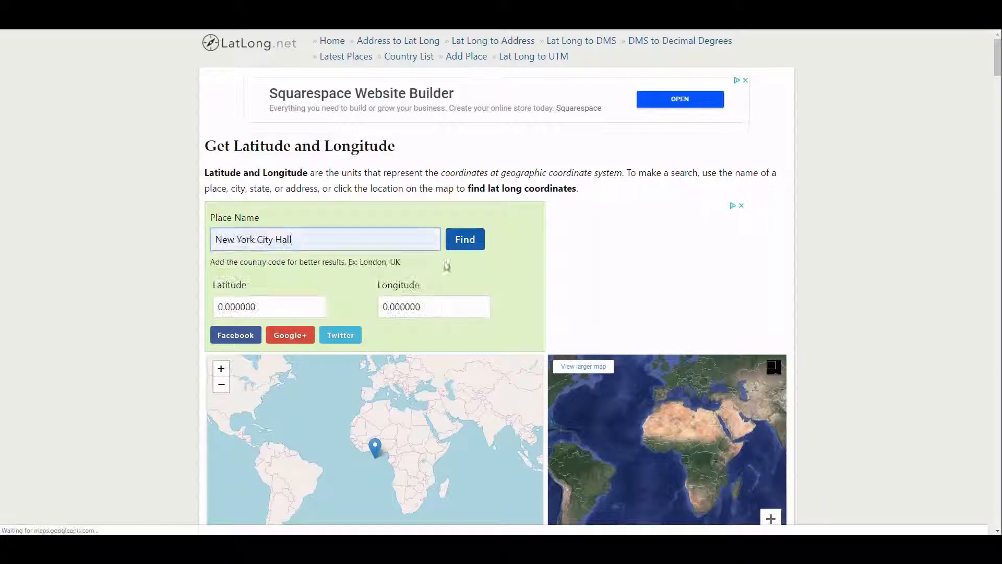
left_click(472, 250)
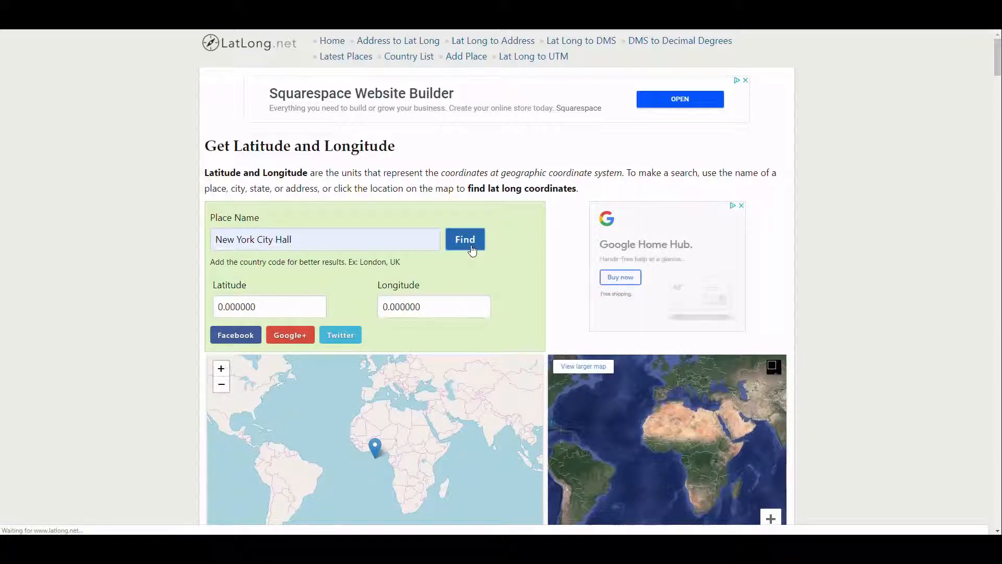
- Copy the found latitude 40.708389 into the event location's latitude
left_click(284, 310)
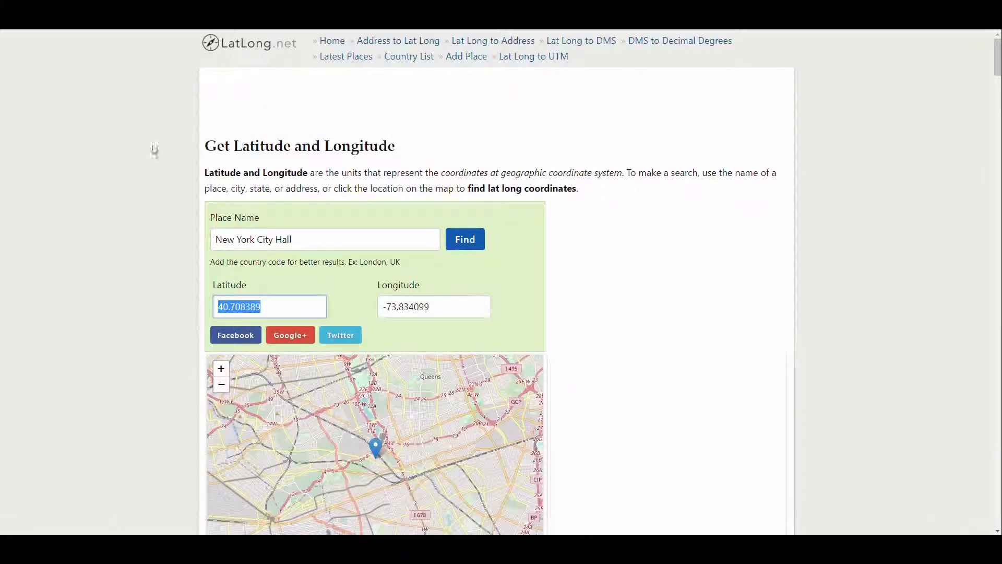
left_click(172, 8)
left_click(160, 264)
key("ctrl+v")
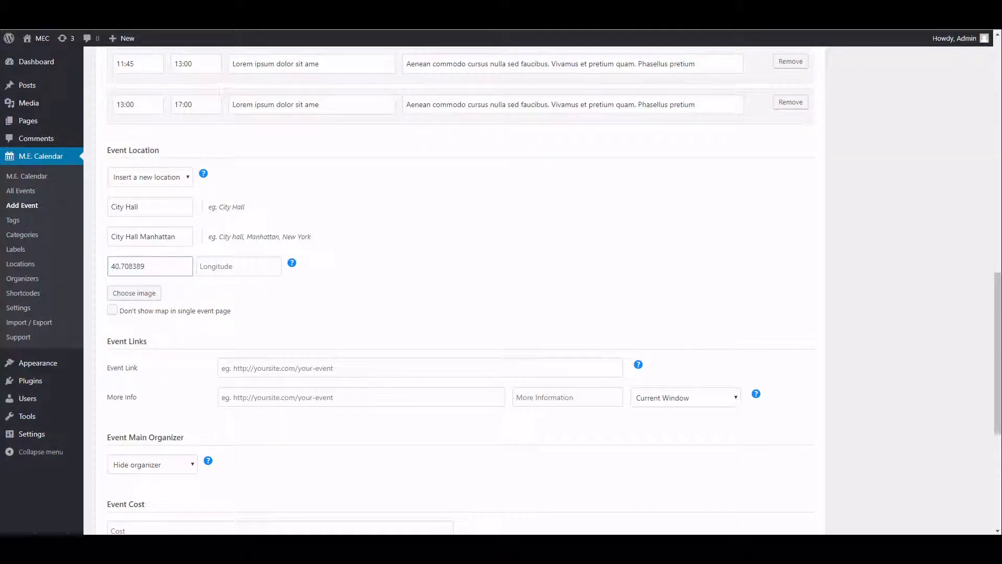
- Copy the longitude -73.834099 from LatLong.net into the event location's longitude
left_click(277, 7)
left_click(417, 307)
key("ctrl+c")
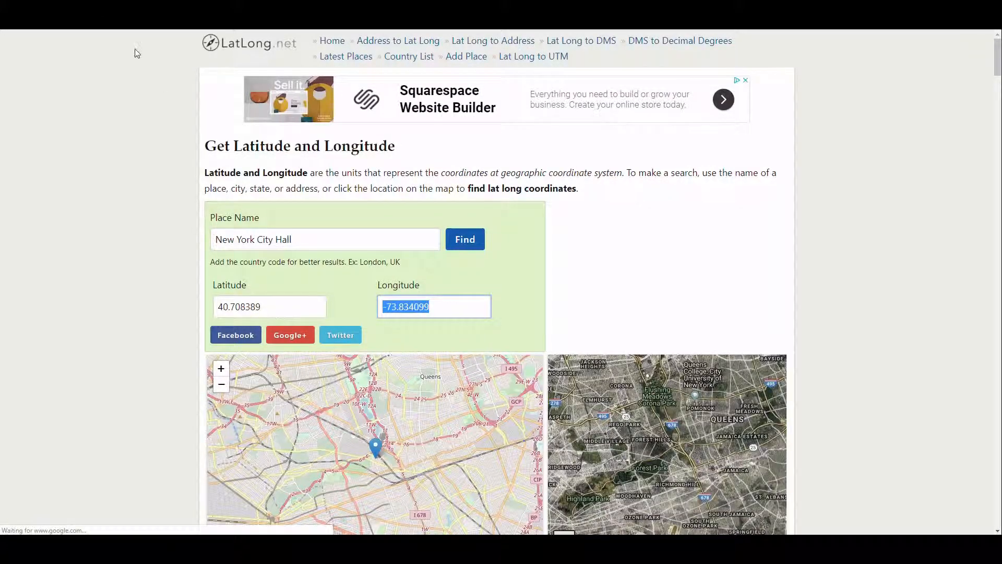
left_click(173, 7)
left_click(261, 268)
key("ctrl+v")
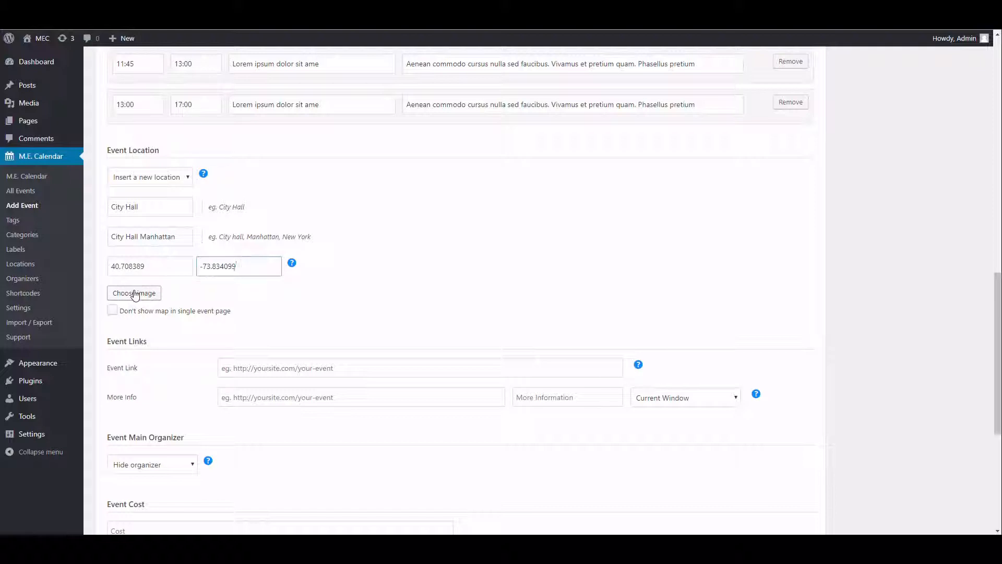
- Choose the city hall building photo 001-2.jpg from the Media Library as the location image
left_click(134, 293)
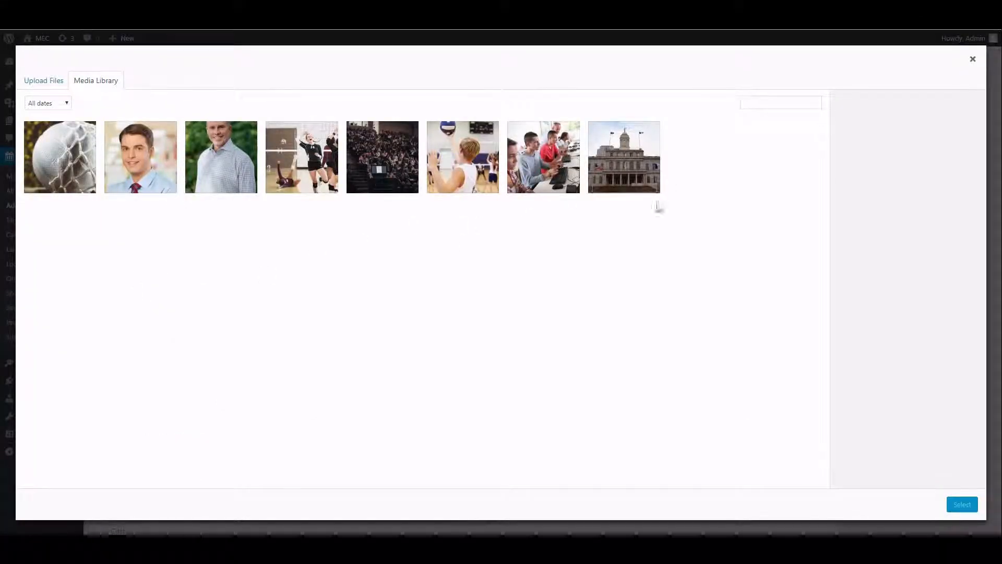
left_click(594, 189)
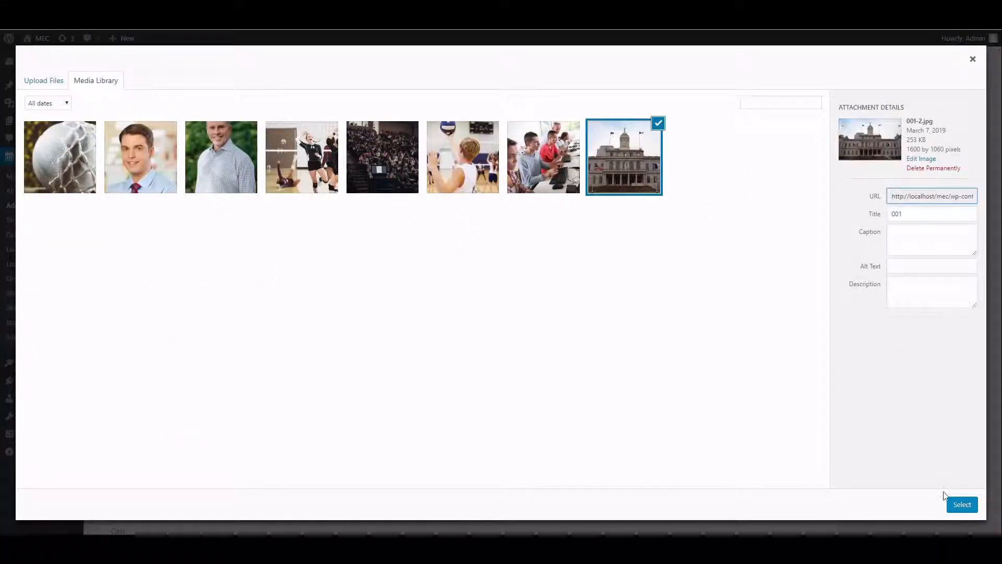
left_click(962, 504)
- Examine the single event page map option and read the help note for the Event Link
scroll(418, 342, "down", 3)
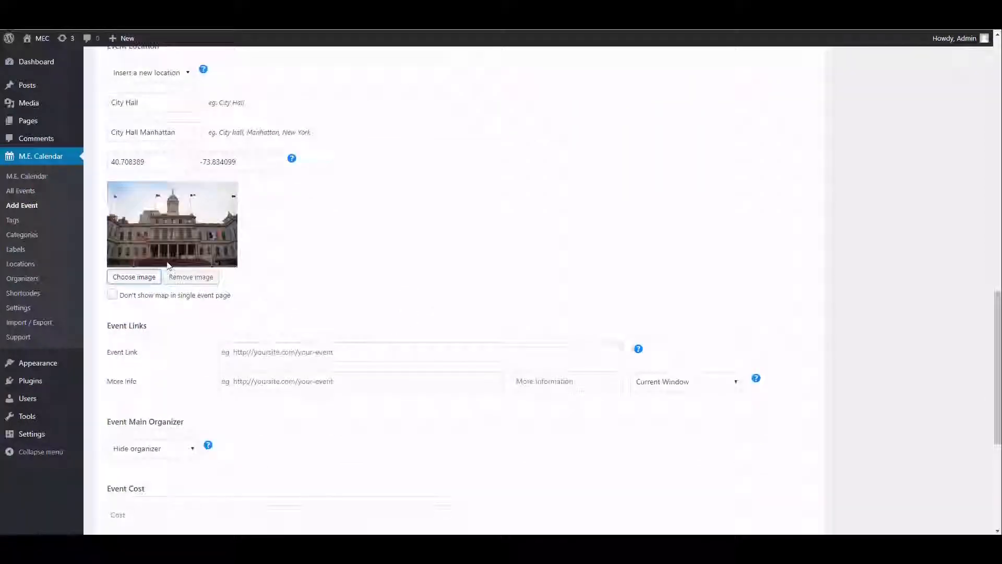
scroll(212, 252, "down", 1)
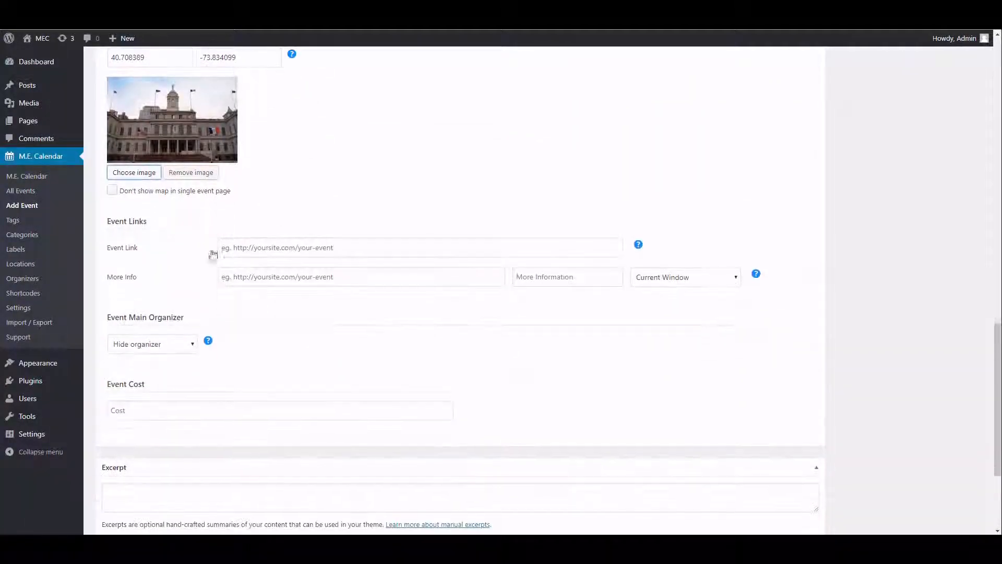
left_click(145, 194)
scroll(177, 212, "down", 1)
left_click(342, 200)
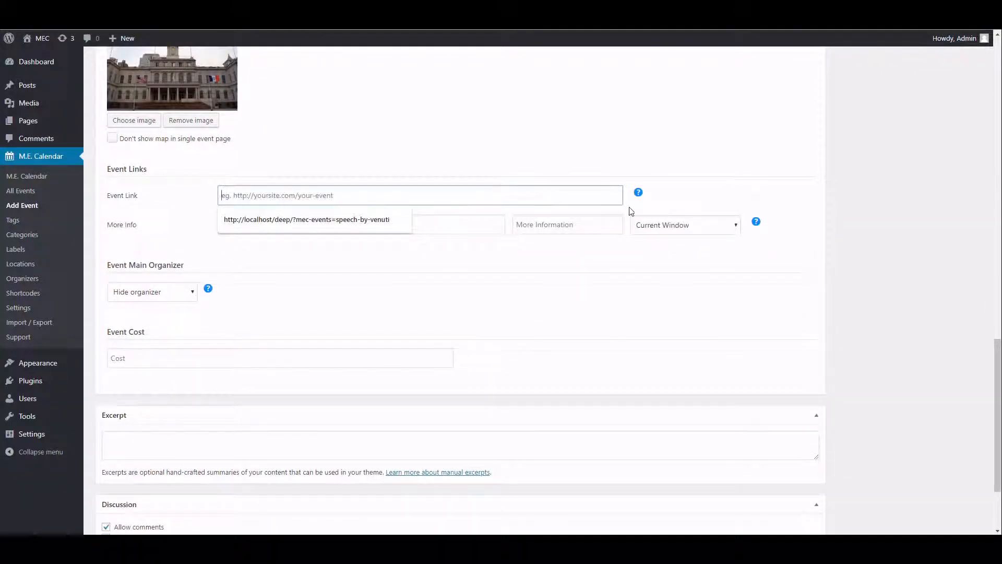
left_click(676, 192)
mouse_move(642, 193)
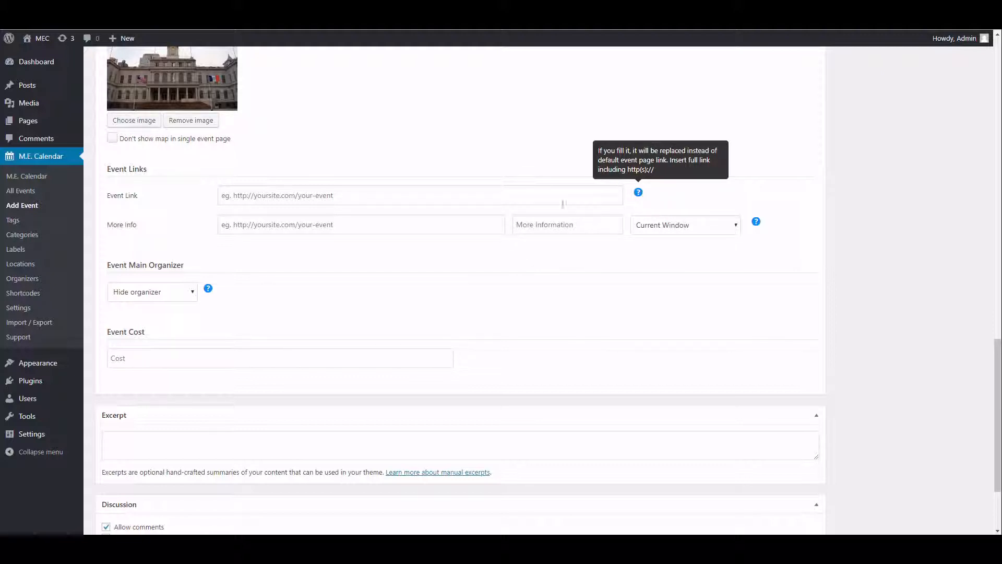
- Examine the event's More Info link, label and target window options and read their help note
left_click(235, 223)
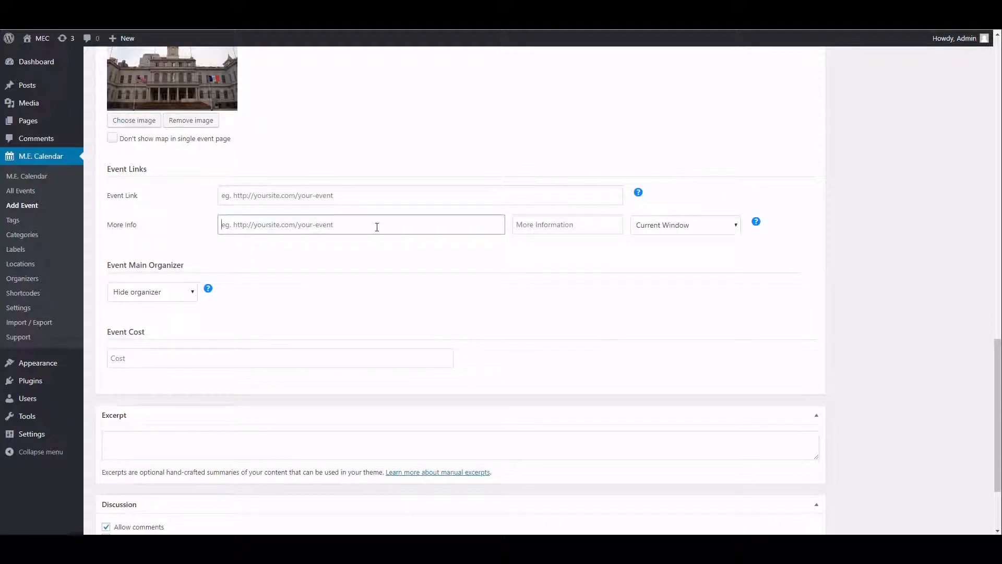
left_click(556, 226)
left_click(700, 230)
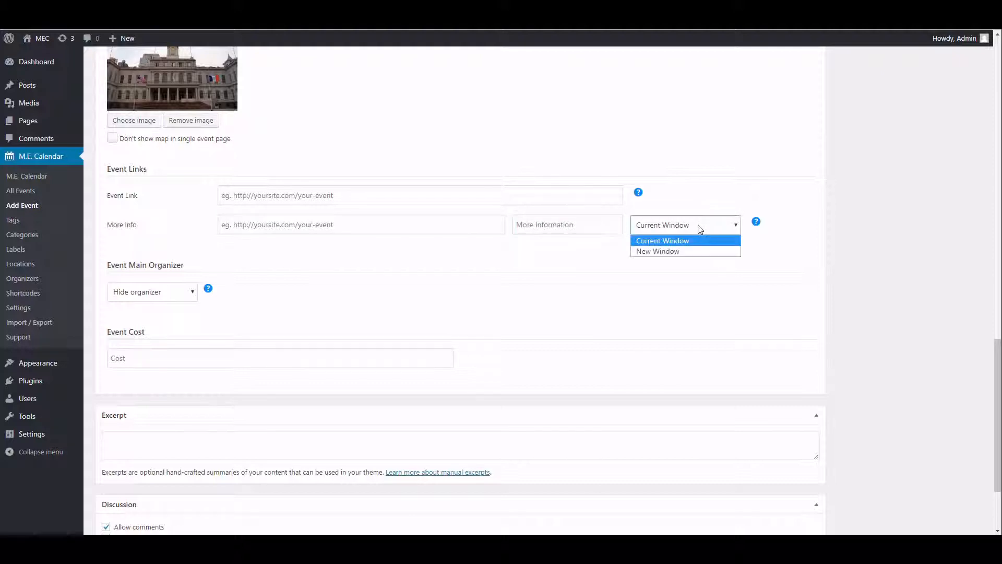
left_click(722, 239)
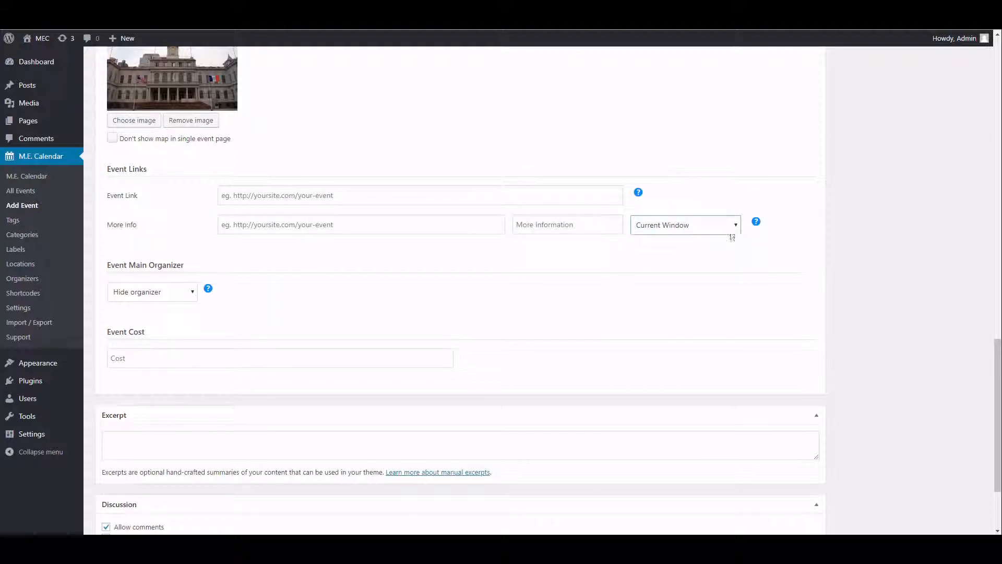
mouse_move(757, 225)
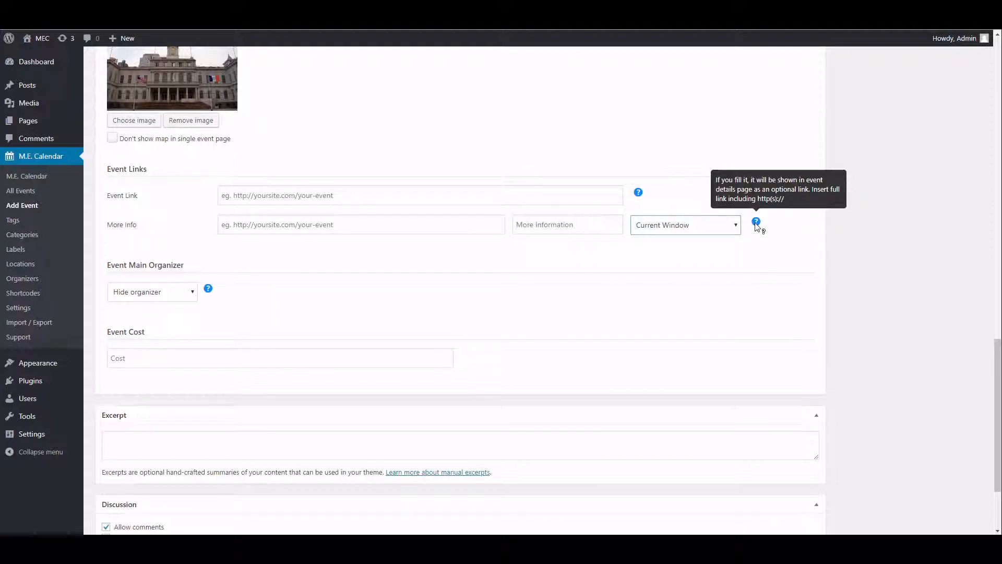
- Set the Event Main Organizer to Insert a new organizer and read its help note
scroll(190, 266, "down", 1)
left_click_drag(184, 213, 107, 213)
left_click(160, 246)
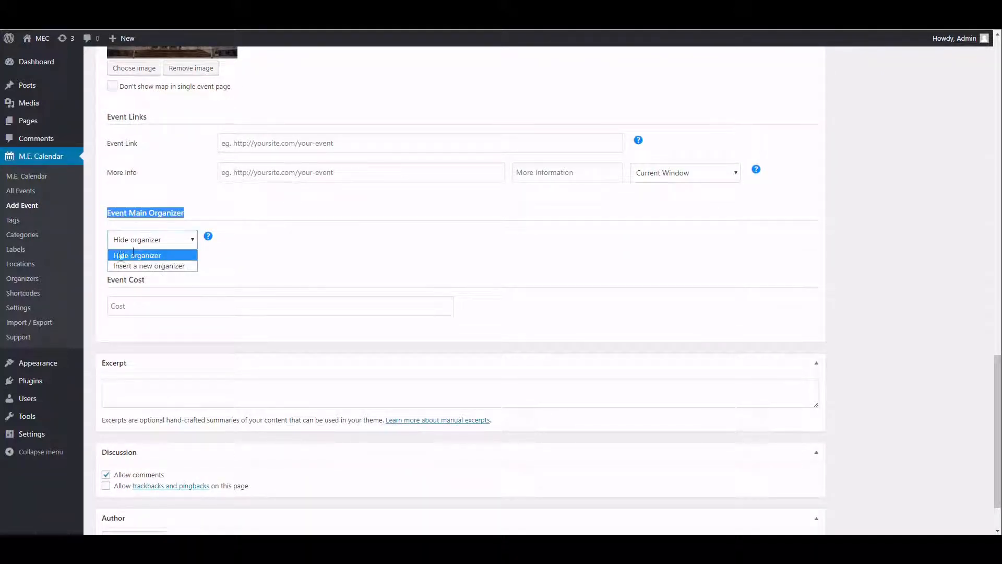
left_click(143, 266)
mouse_move(212, 235)
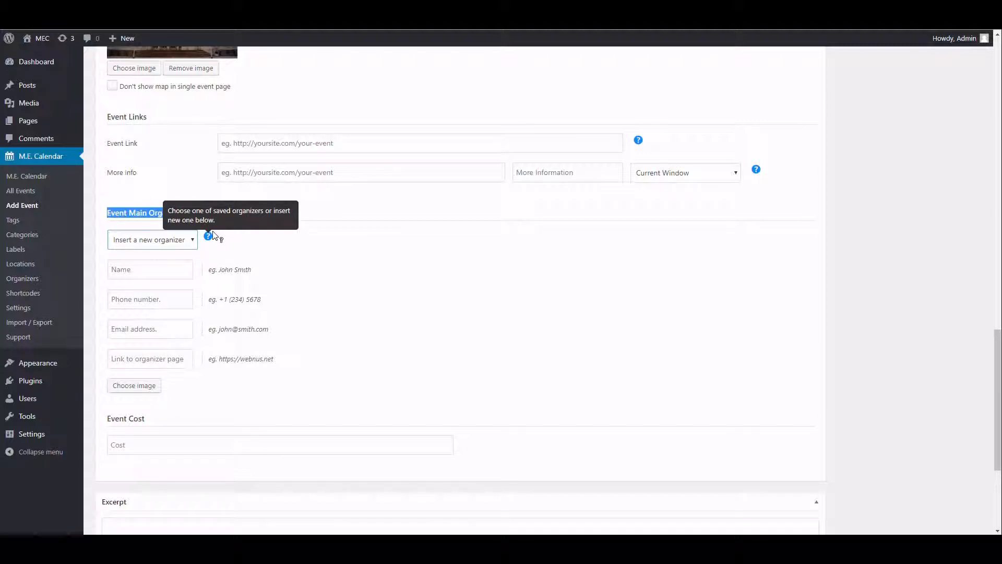
- Fill in the new organizer's name and phone number by copying the example values beside the fields
left_click(178, 269)
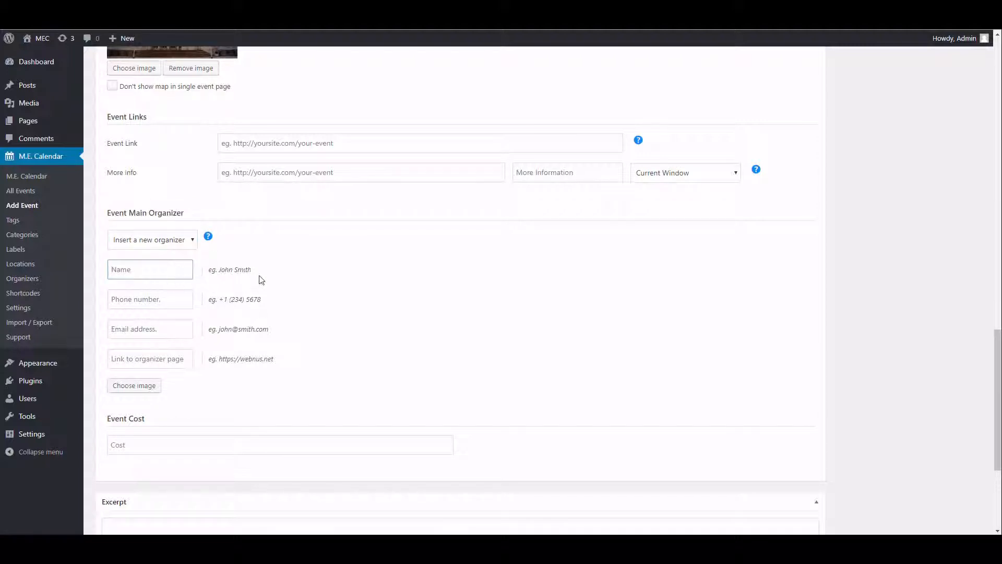
left_click_drag(252, 270, 215, 270)
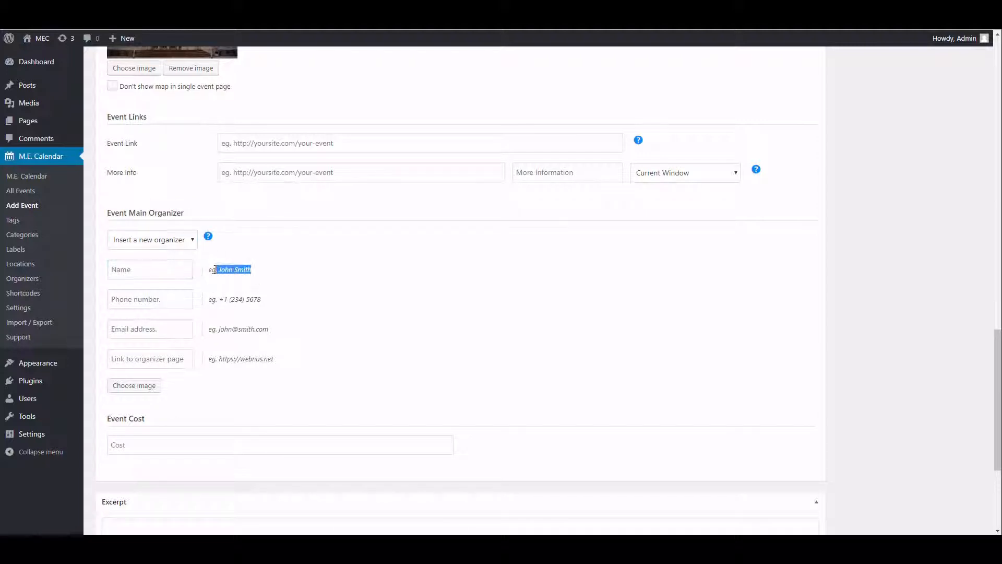
left_click(155, 275)
key("ctrl+v")
left_click_drag(266, 303, 222, 299)
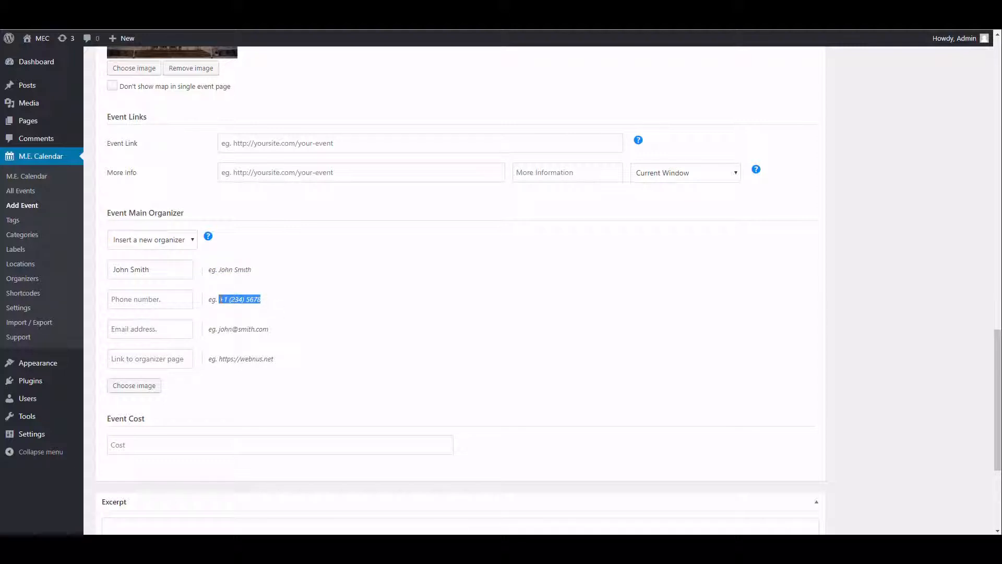
left_click(151, 303)
key("ctrl+v")
left_click_drag(269, 330, 219, 330)
left_click(137, 329)
key("ctrl+v")
left_click_drag(272, 360, 226, 362)
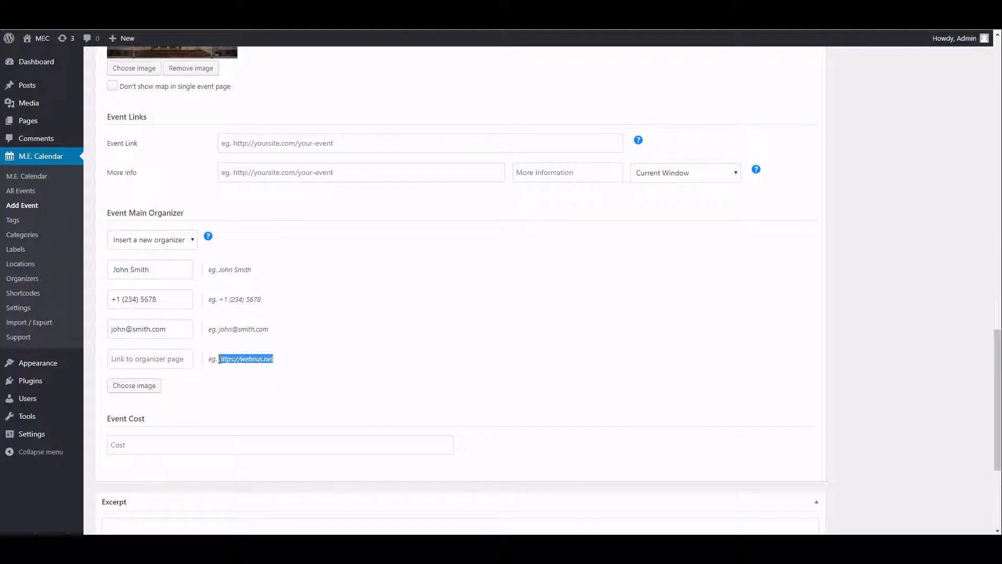
left_click(146, 360)
key("ctrl+v")
- Choose the portrait of the dark-haired man with a red tie from the Media Library as the organizer image
scroll(225, 376, "down", 2)
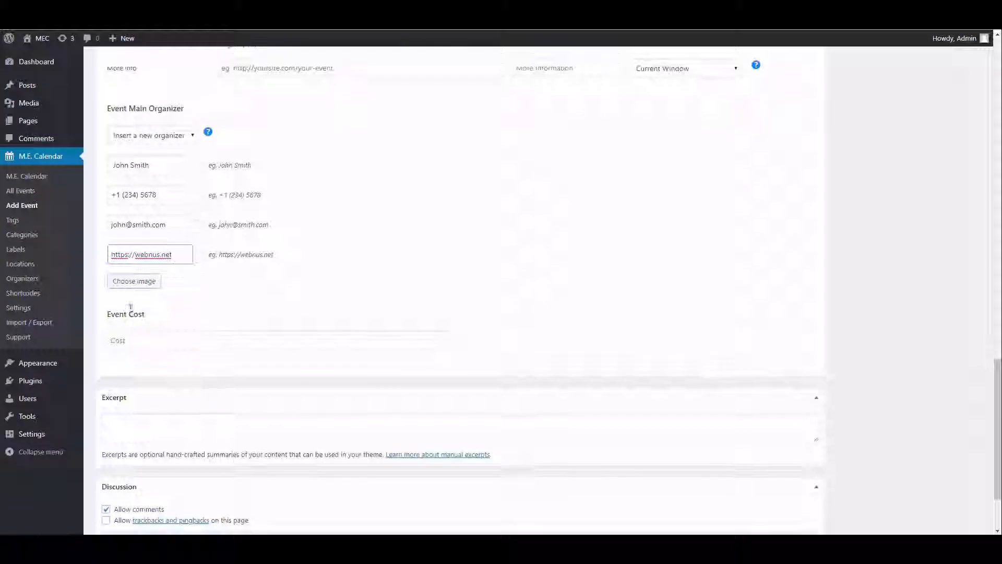
left_click(131, 282)
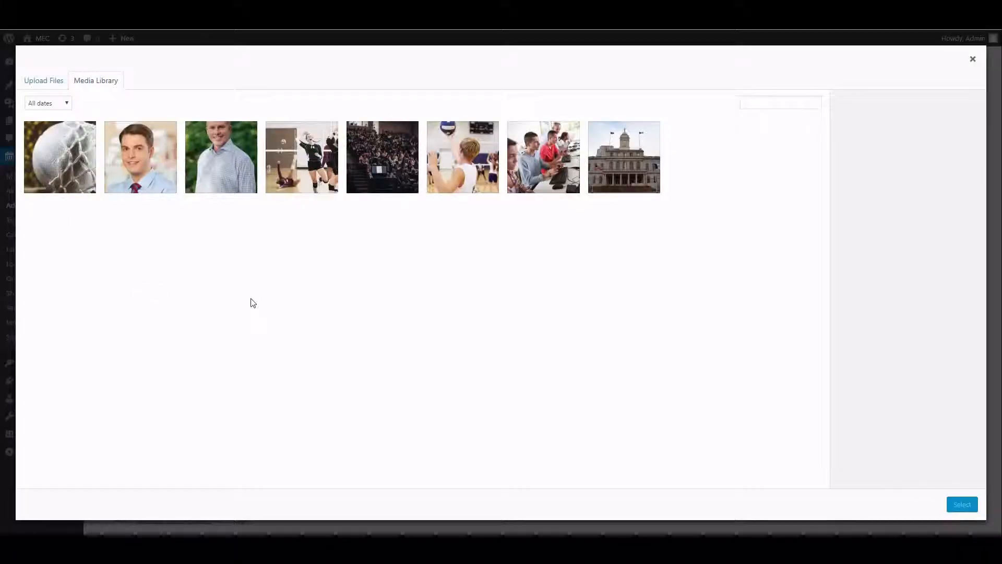
left_click(149, 175)
left_click(962, 505)
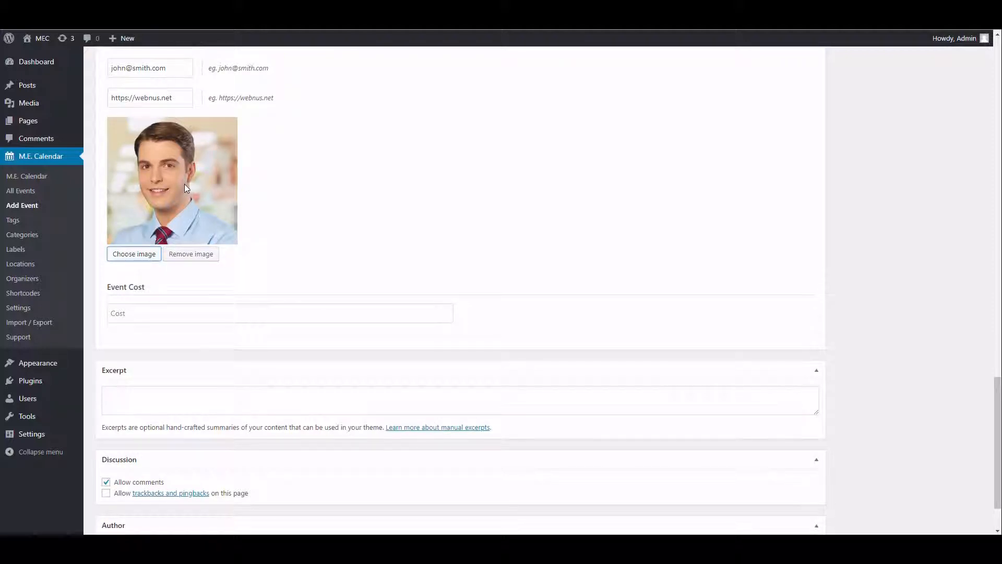
- Set the event cost to $700 and collapse the Excerpt, Discussion and Author sections
left_click(160, 308)
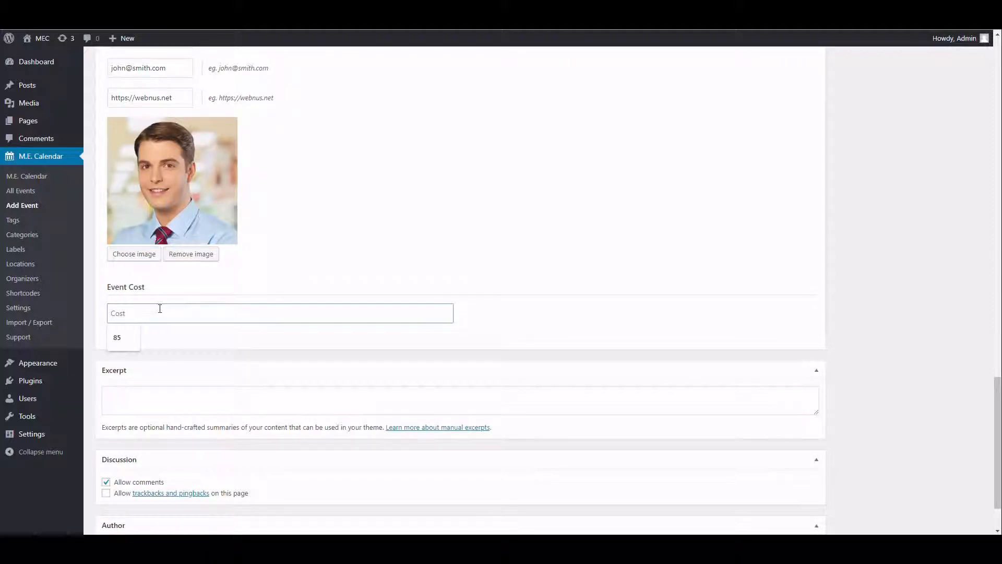
type("$700")
left_click(156, 399)
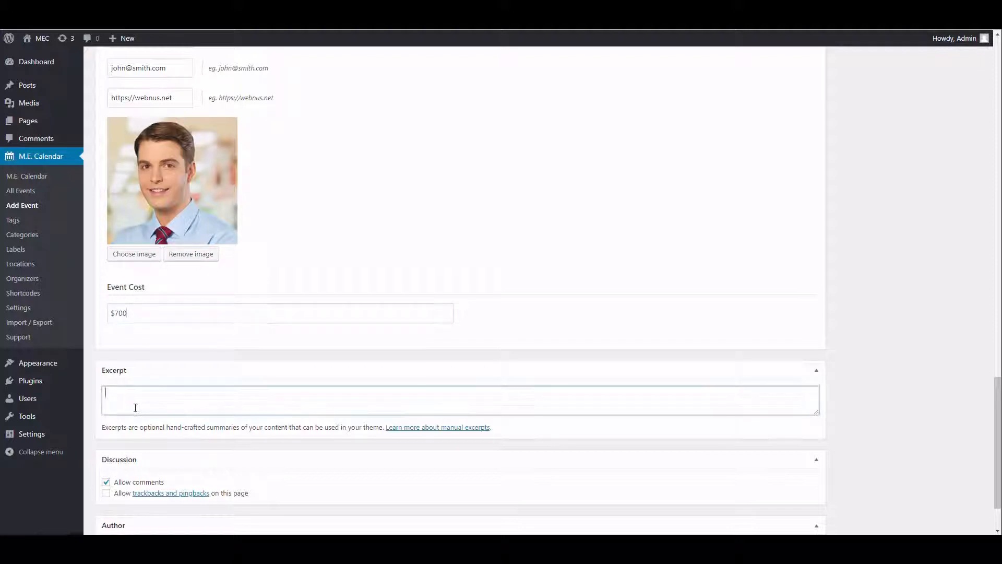
scroll(277, 323, "down", 2)
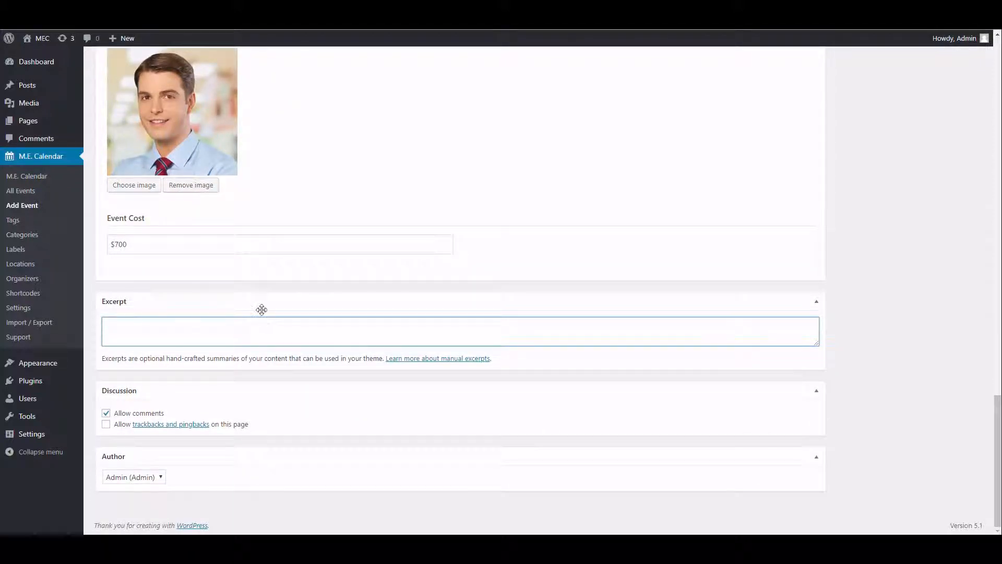
left_click(261, 305)
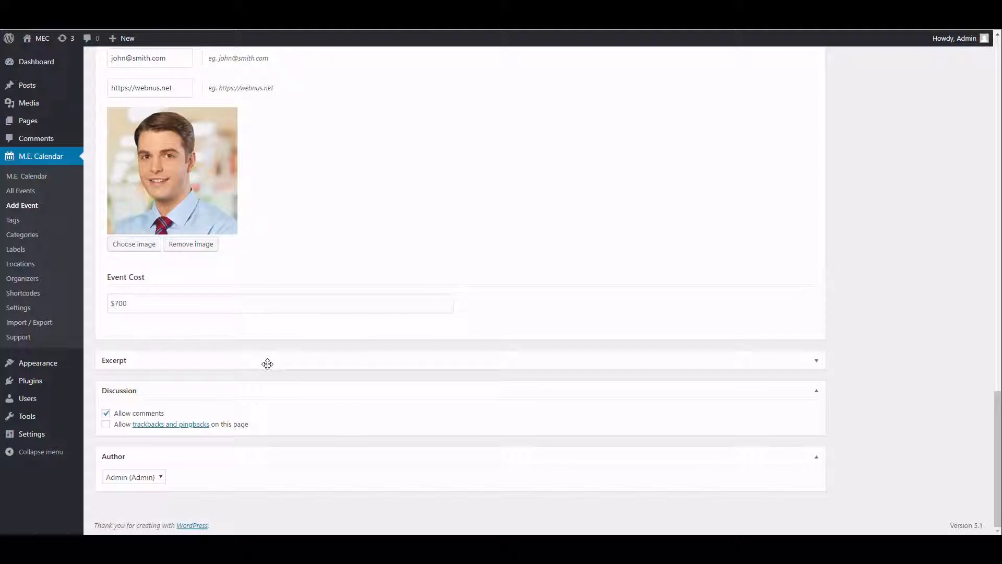
left_click(185, 394)
left_click(240, 456)
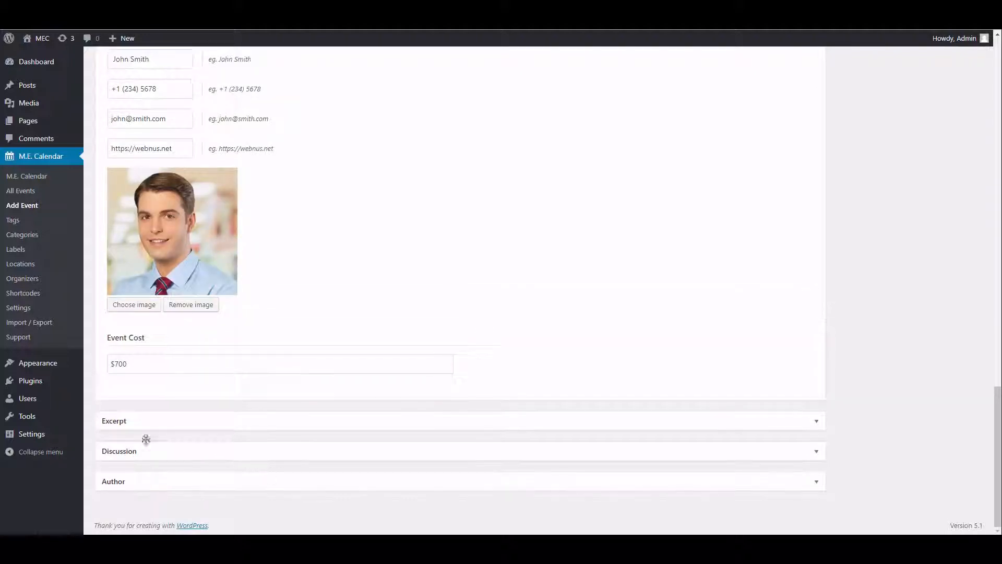
- Add the tag "Volleyball Learning" to the event
scroll(378, 387, "up", 20)
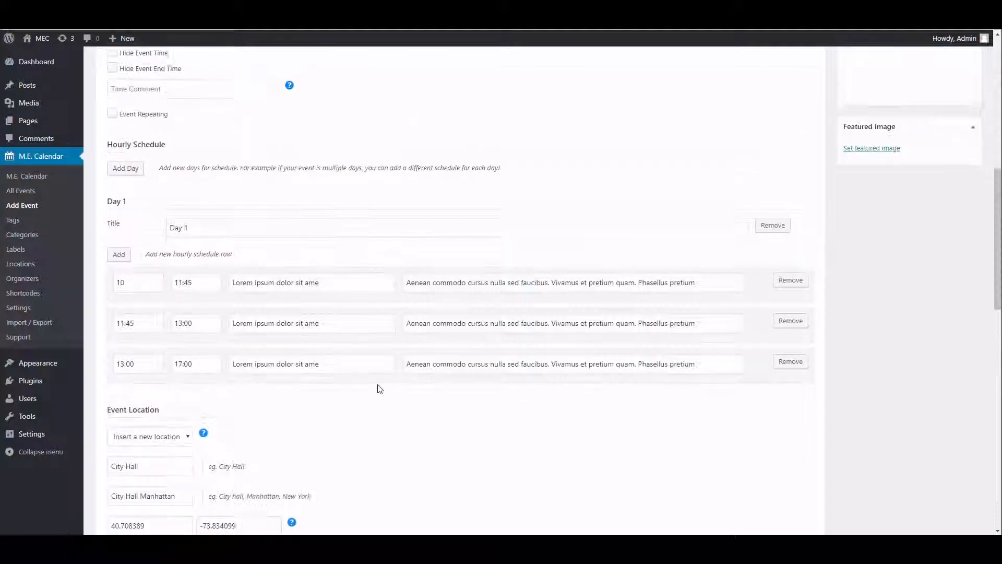
scroll(577, 347, "up", 5)
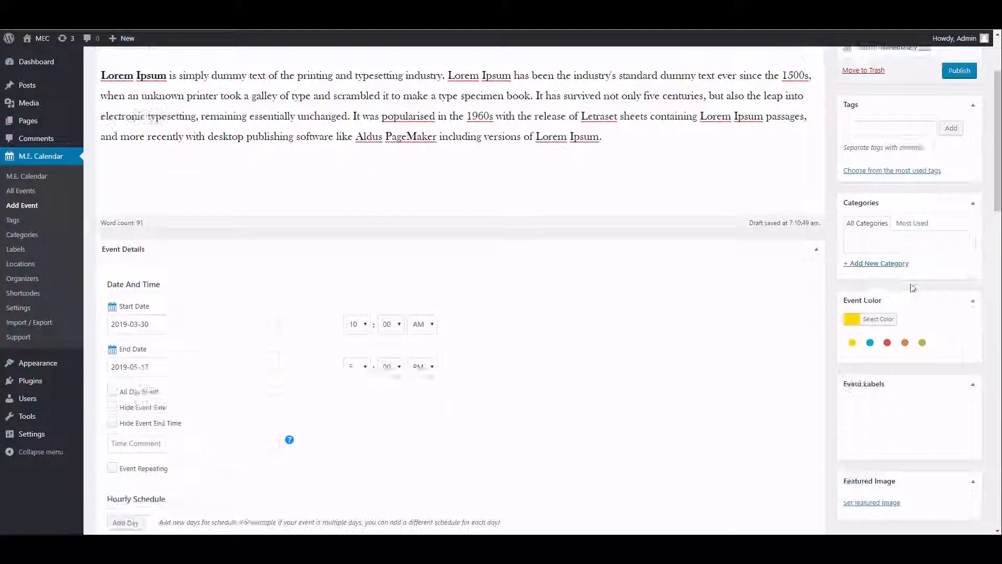
scroll(913, 286, "down", 3)
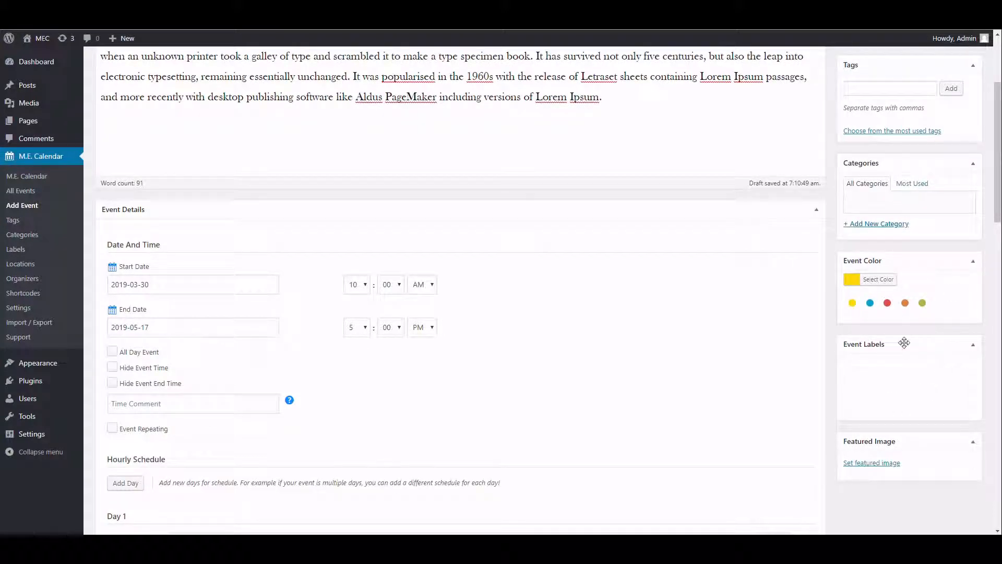
left_click(897, 90)
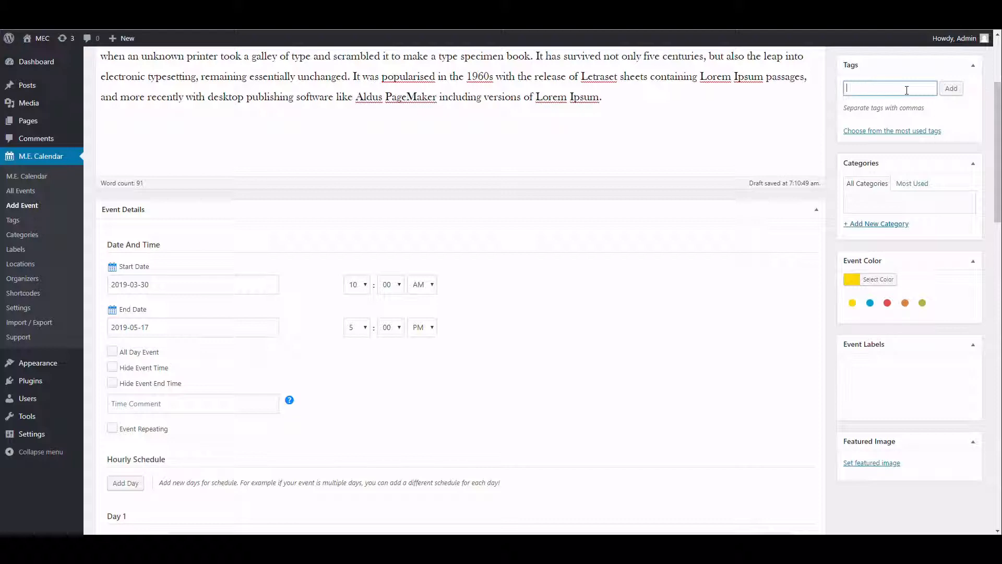
type("Volleyb")
type("all Learning")
left_click(953, 88)
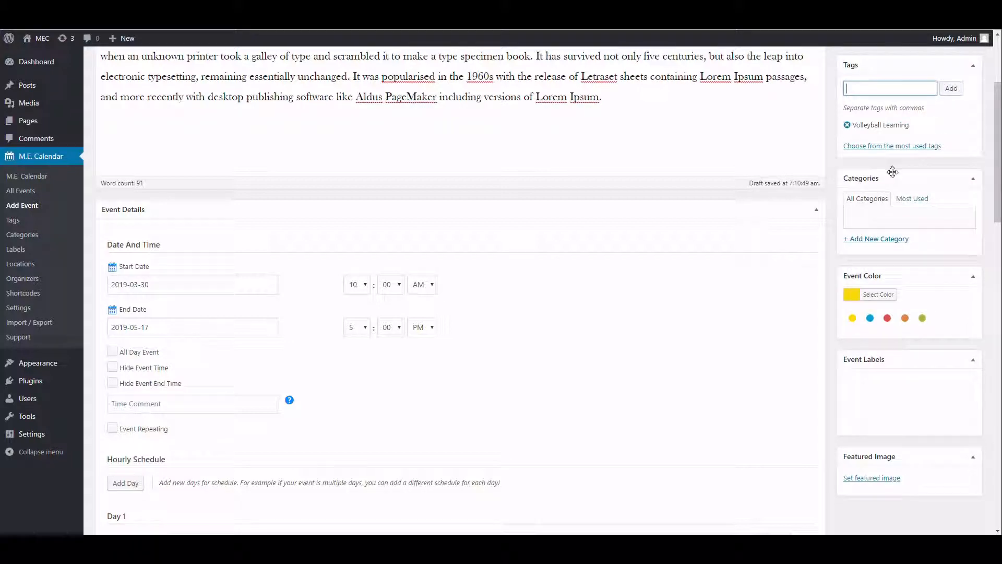
double_click(870, 126)
left_click(919, 127)
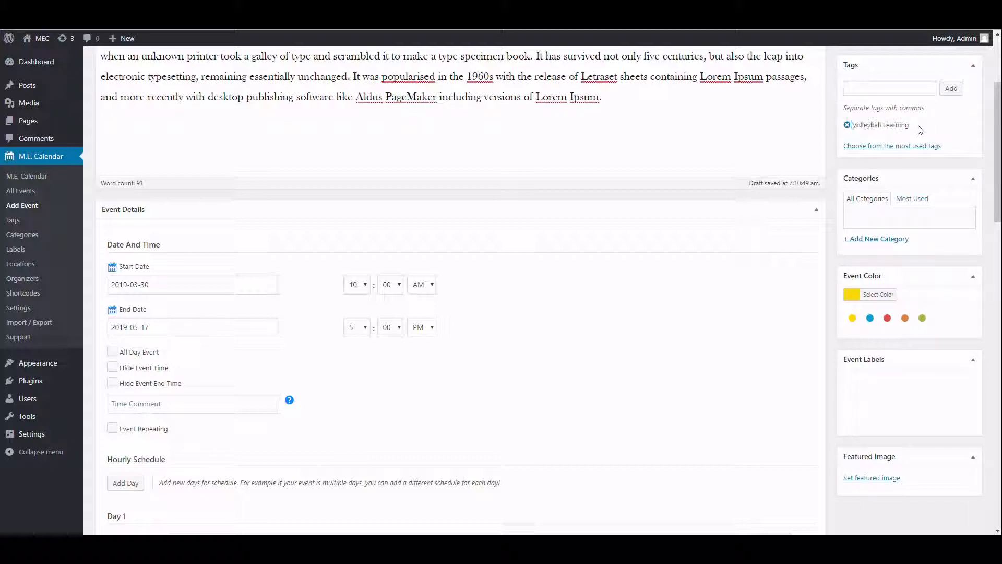
- Create a new event category named Sports without a parent and keep it assigned to the event
scroll(937, 165, "down", 1)
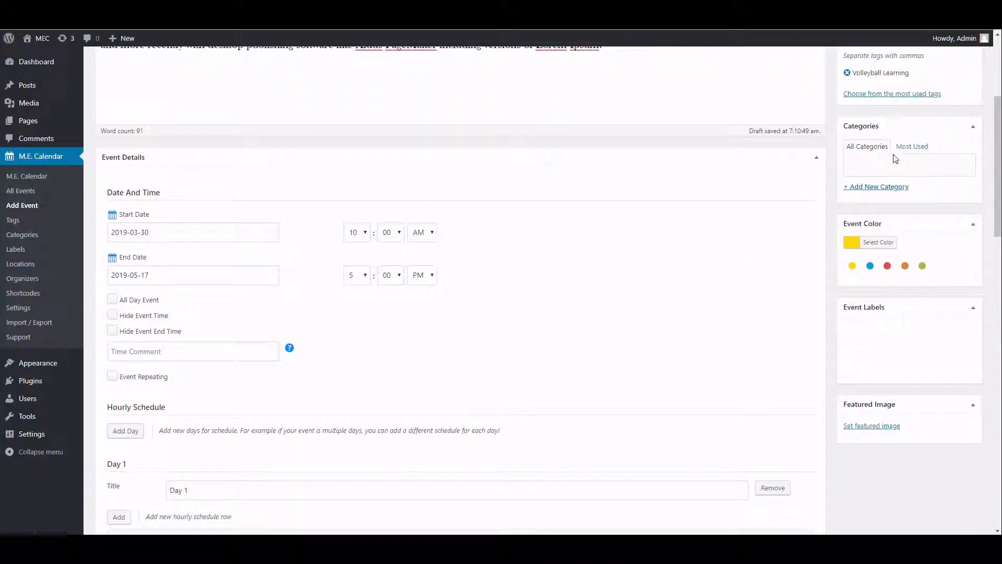
left_click(880, 186)
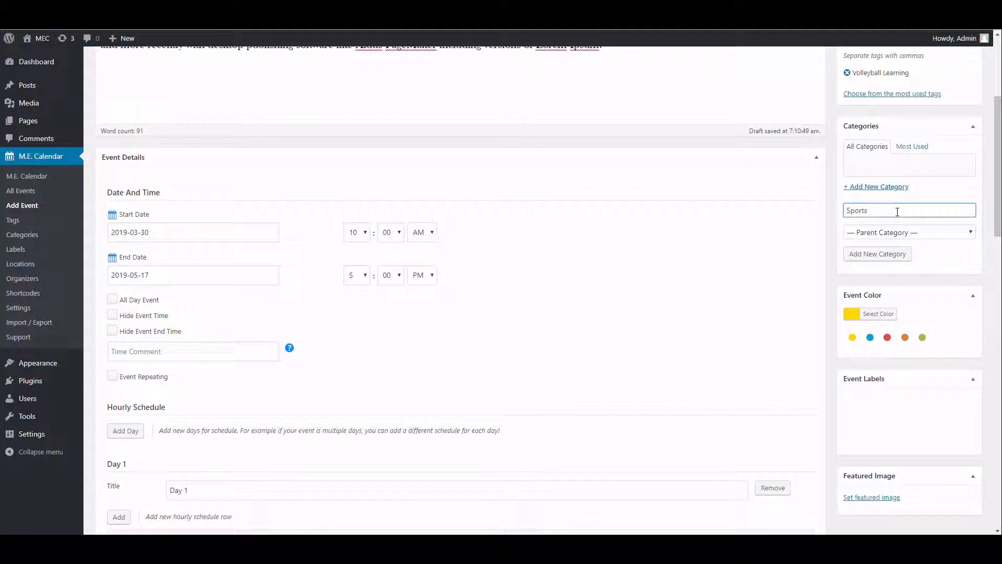
left_click(867, 256)
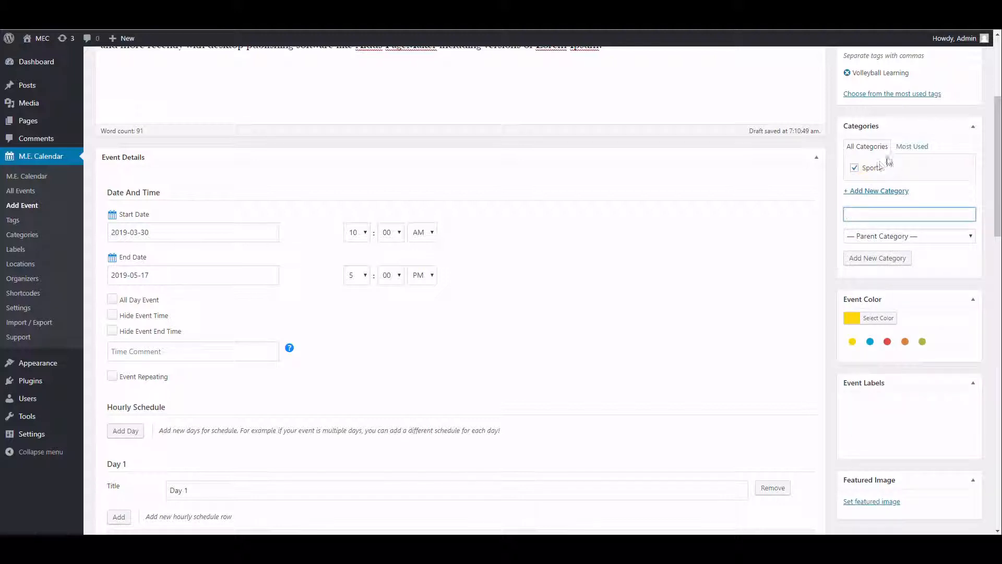
left_click(854, 170)
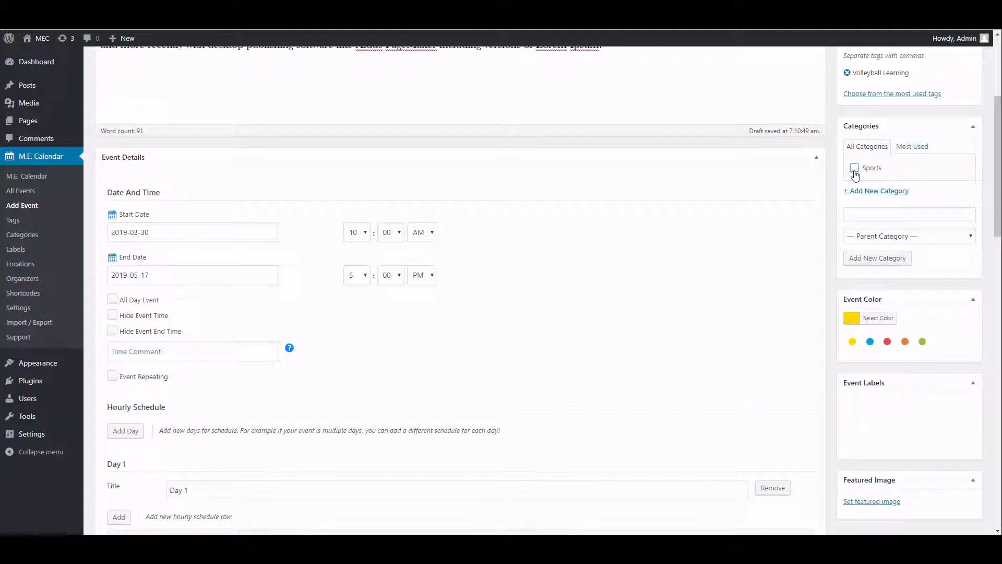
scroll(854, 172, "down", 1)
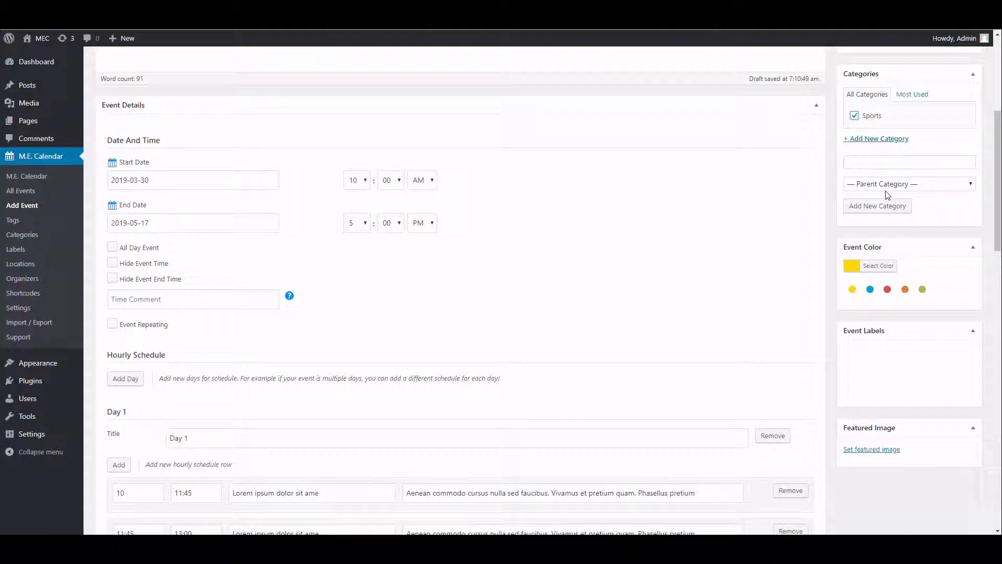
- Try the red and green event colors, set the color to blue, and collapse the Event Labels section
scroll(907, 228, "down", 1)
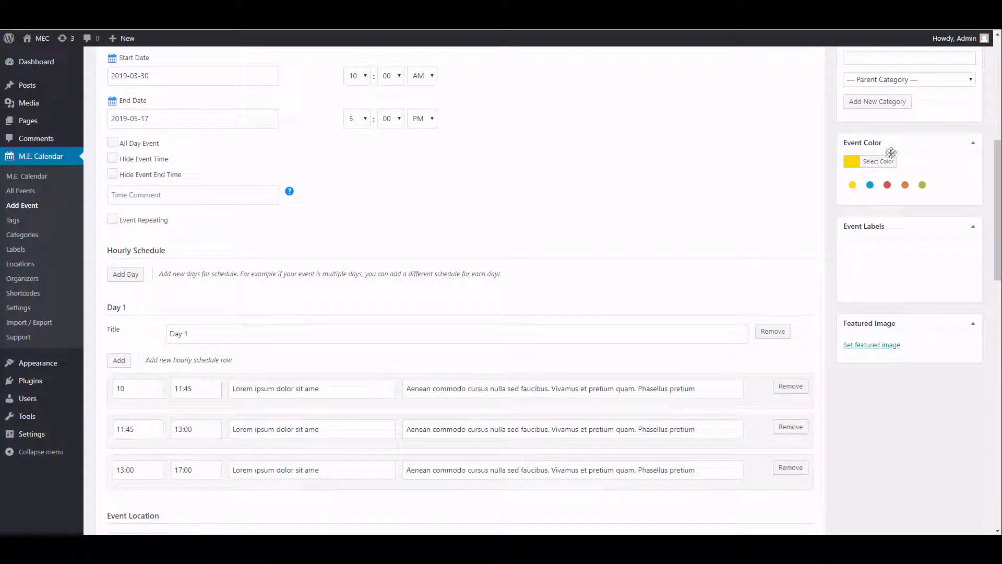
left_click(889, 187)
left_click(922, 186)
left_click(872, 186)
left_click(974, 229)
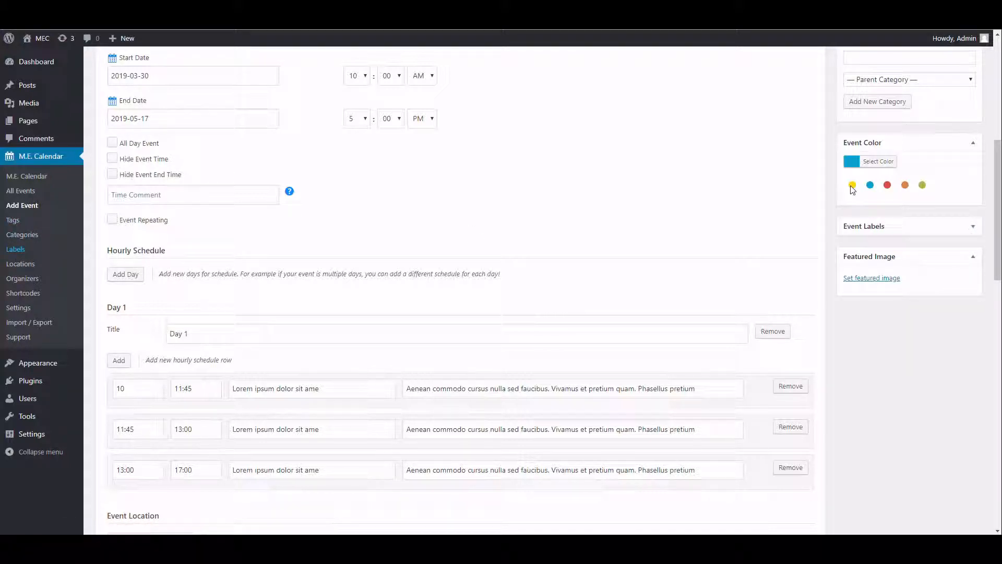
- Set the Media Library photo of the women's volleyball match at the net as the event's featured image
left_click(876, 281)
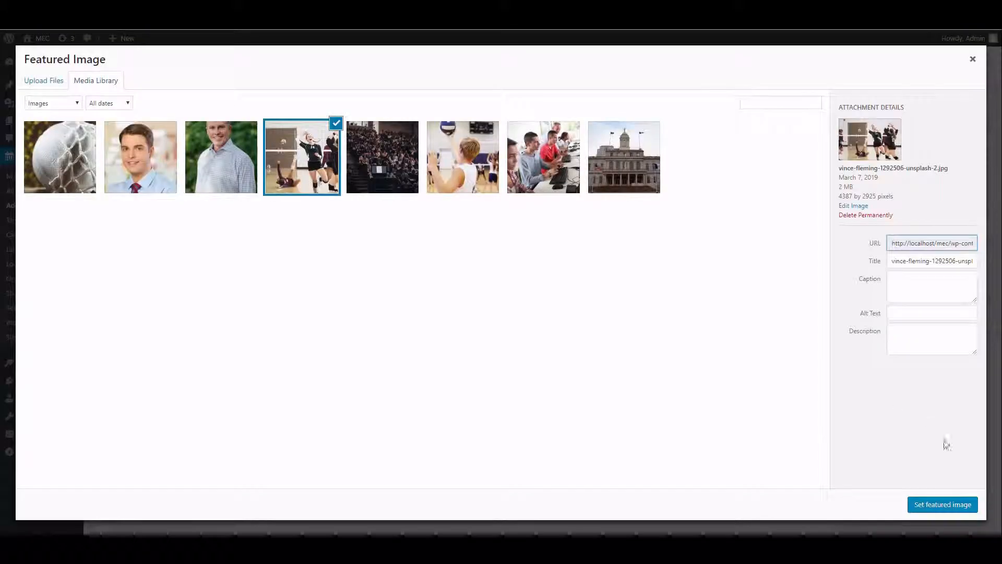
left_click(943, 506)
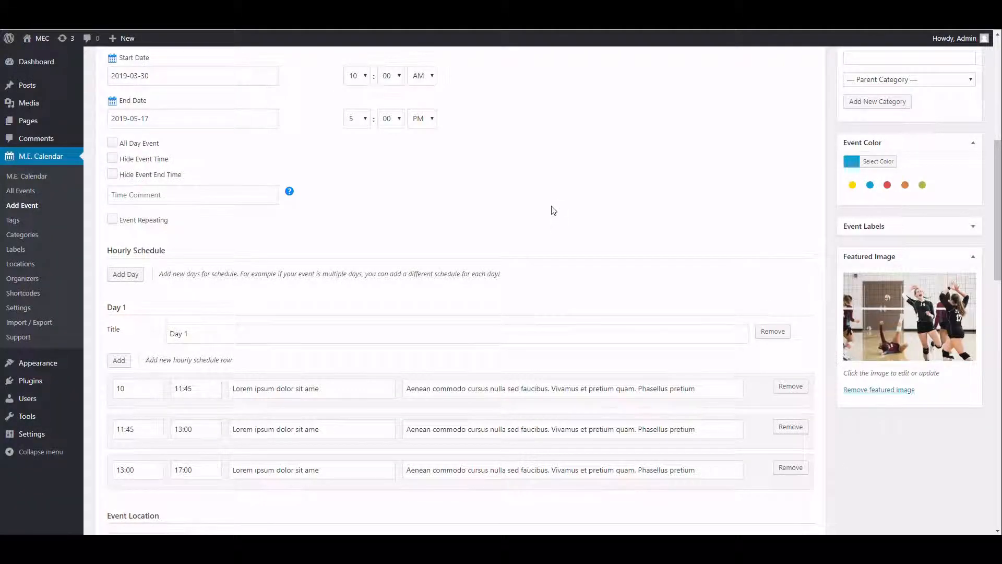
- Publish the event "Learn How To Start Volleyball"
scroll(554, 210, "down", 1)
scroll(553, 210, "up", 8)
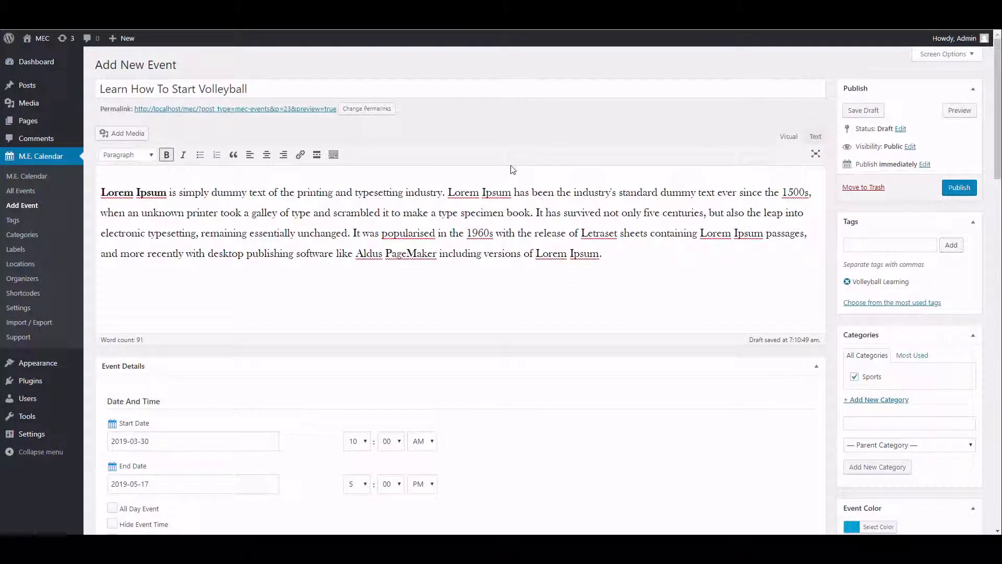
left_click(969, 190)
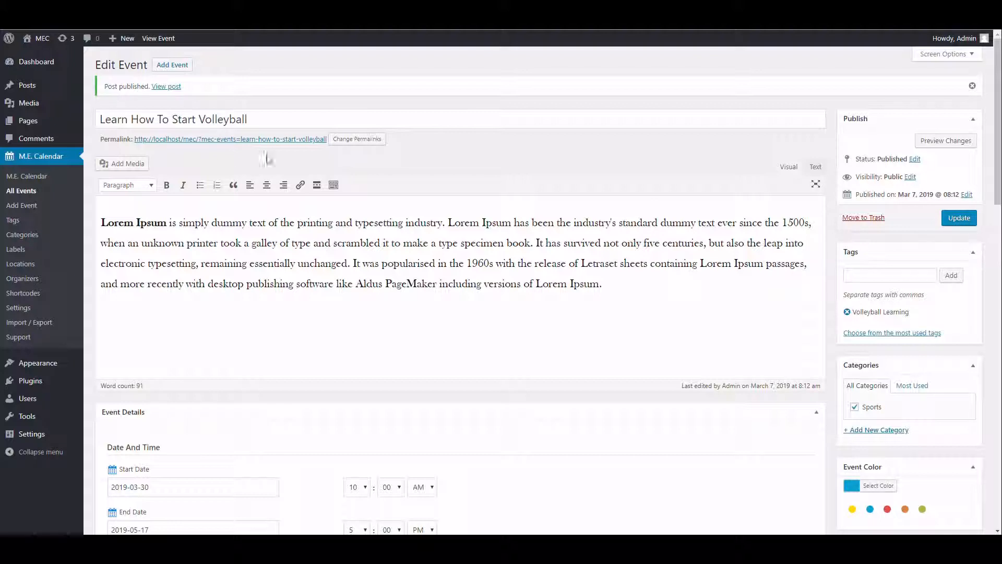
- Copy the shortcode [MEC id="12"] of the Full Calendar from the calendar's Shortcodes list
left_click(35, 293)
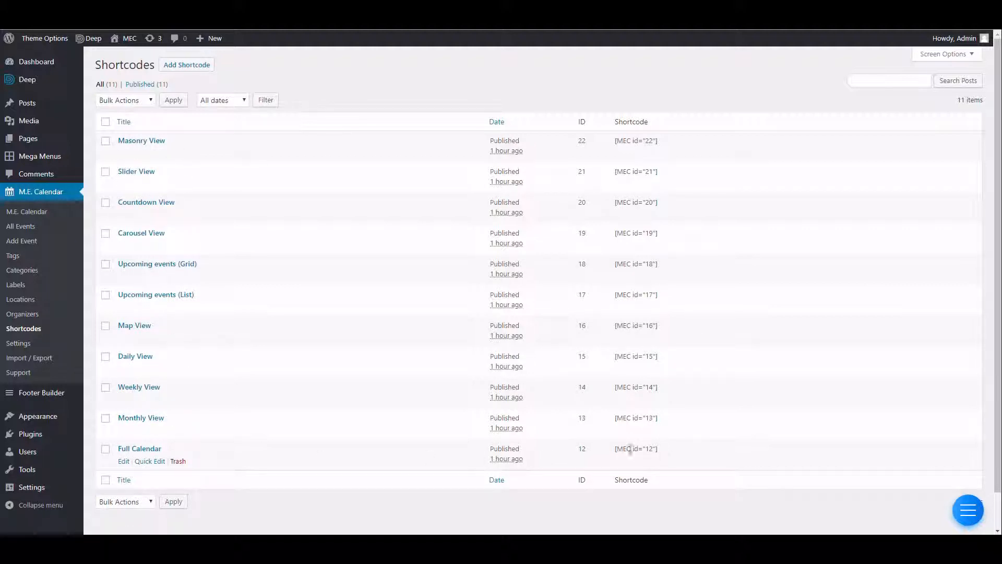
triple_click(645, 451)
key("ctrl+c")
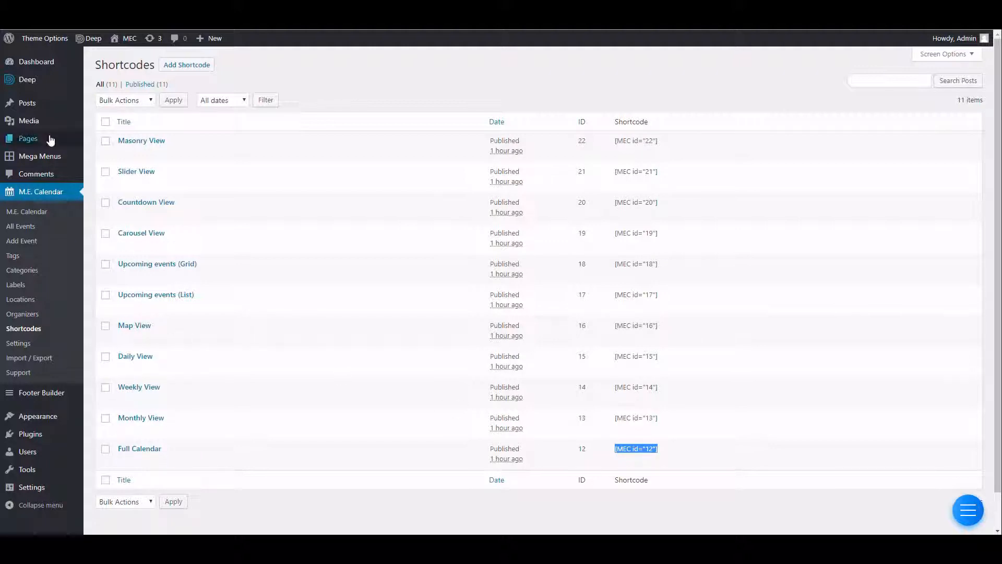
- Create a new page titled "Volleyball" and paste the [MEC id="12"] shortcode into its content
mouse_move(68, 142)
left_click(101, 157)
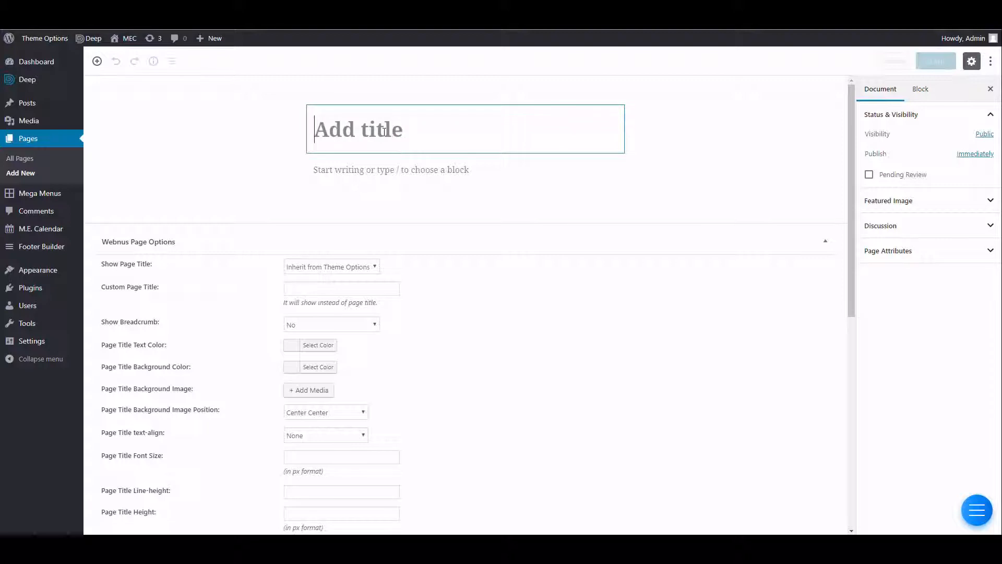
type("Volee")
key("BackSpace")
key("BackSpace")
type("leyball")
left_click(391, 168)
key("ctrl+v")
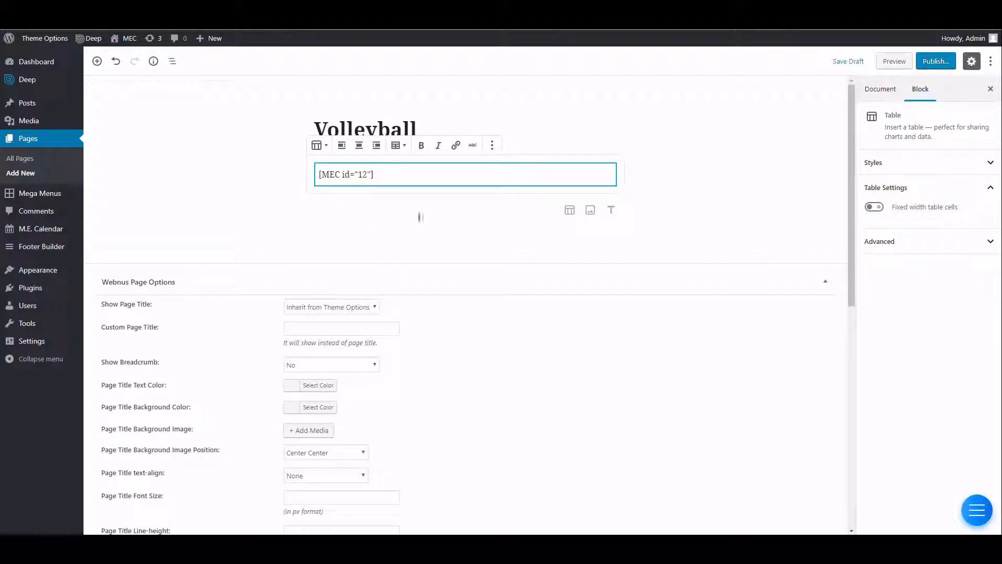
left_click(387, 204)
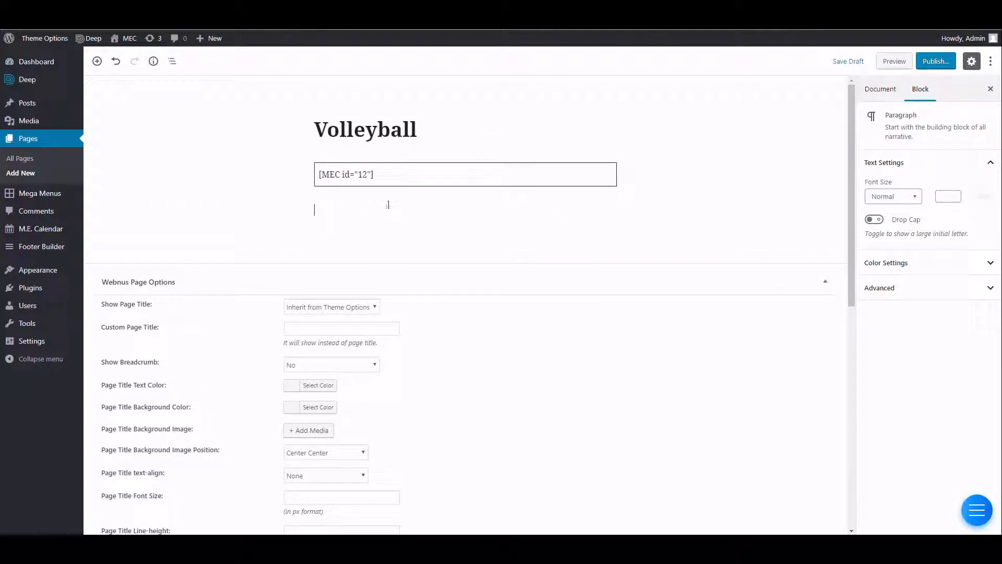
- Extend the page title to "Volleyball Learning" and publish the page
left_click(548, 130)
type("Learning")
left_click(972, 63)
left_click(936, 61)
left_click(943, 61)
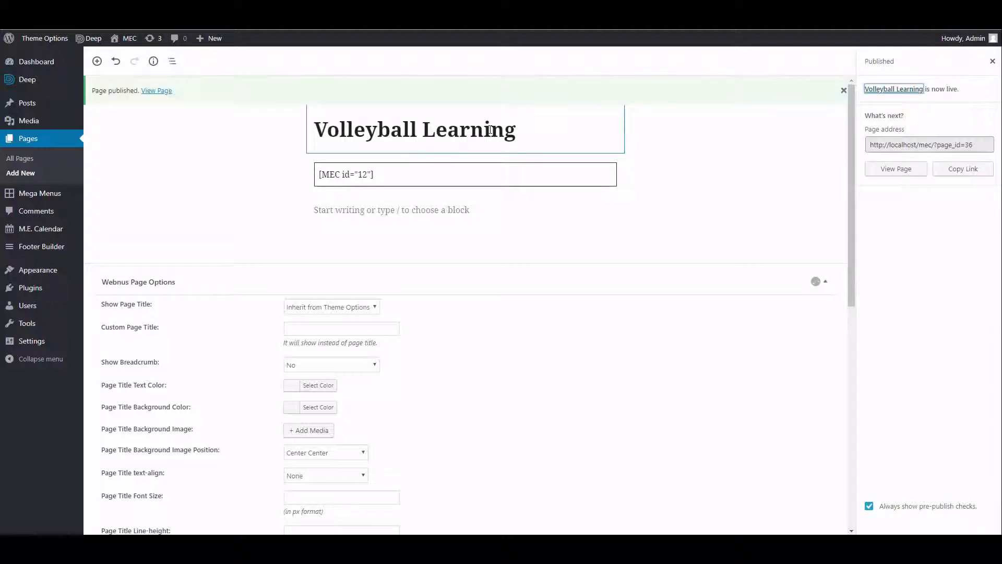
- View the published Volleyball Learning page and look through its event list
left_click(156, 91)
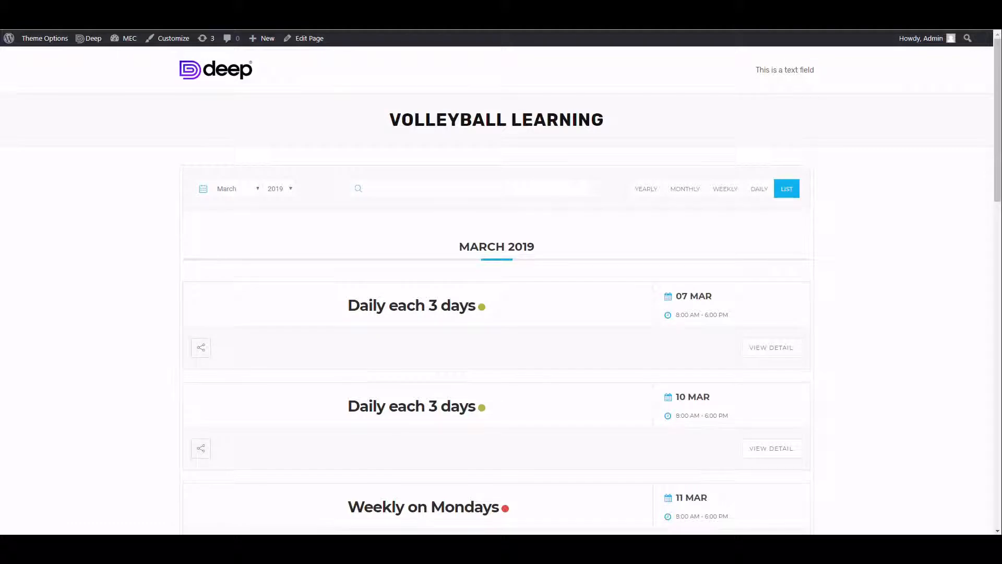
scroll(624, 268, "down", 5)
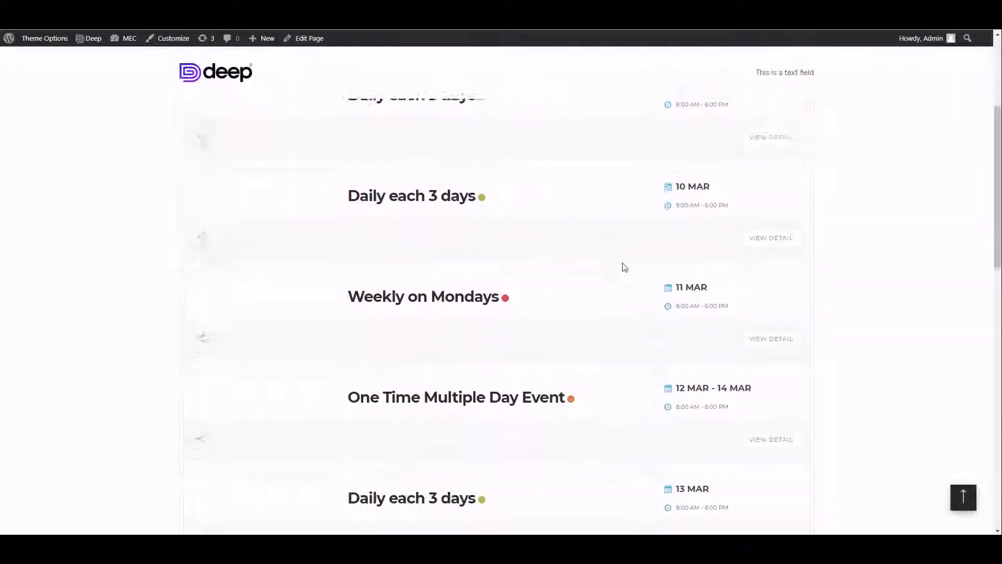
scroll(611, 292, "up", 5)
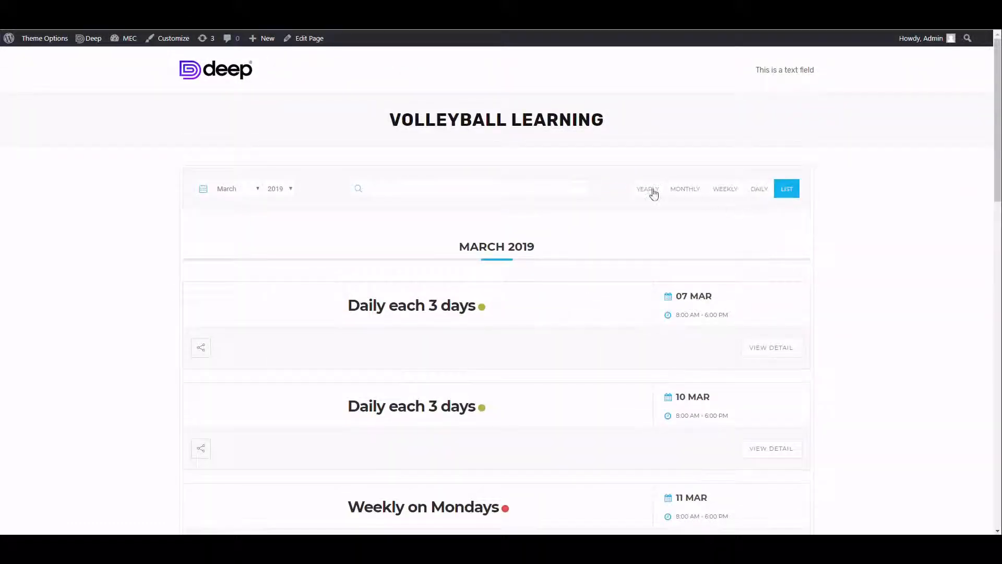
- Switch the calendar to the monthly view and open the "Learn How To Start Volleyball" event listed on March 31
left_click(685, 191)
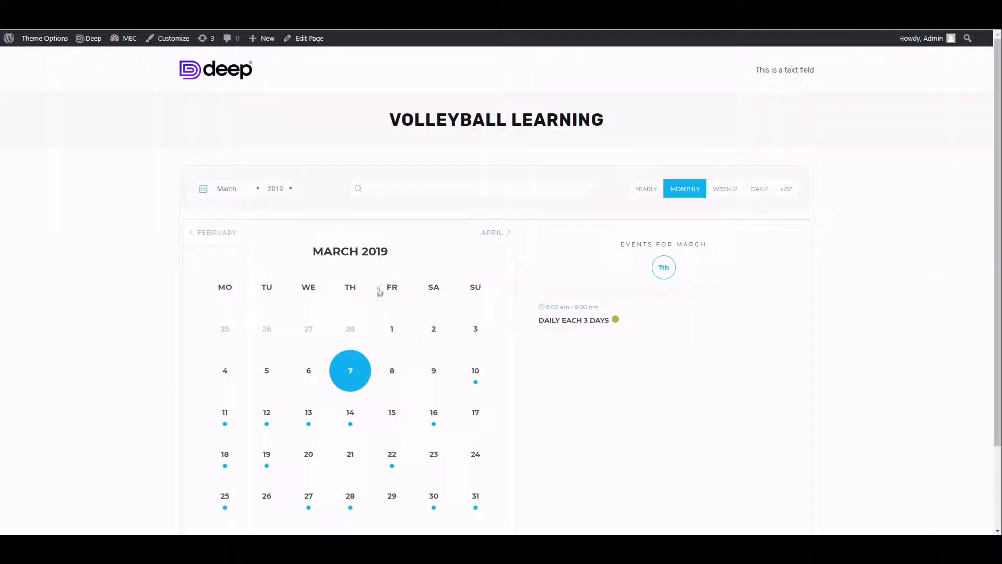
scroll(668, 280, "down", 3)
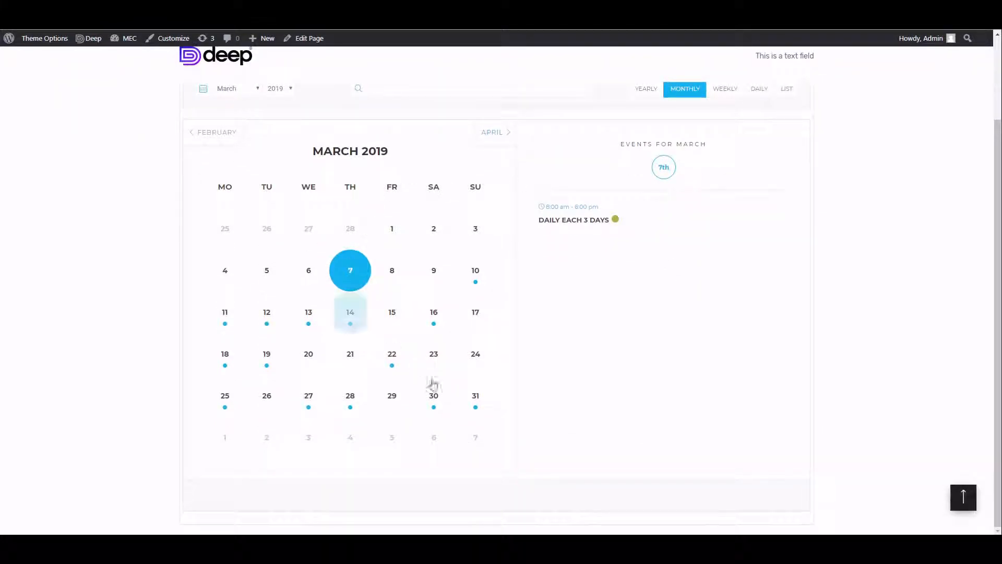
left_click(476, 403)
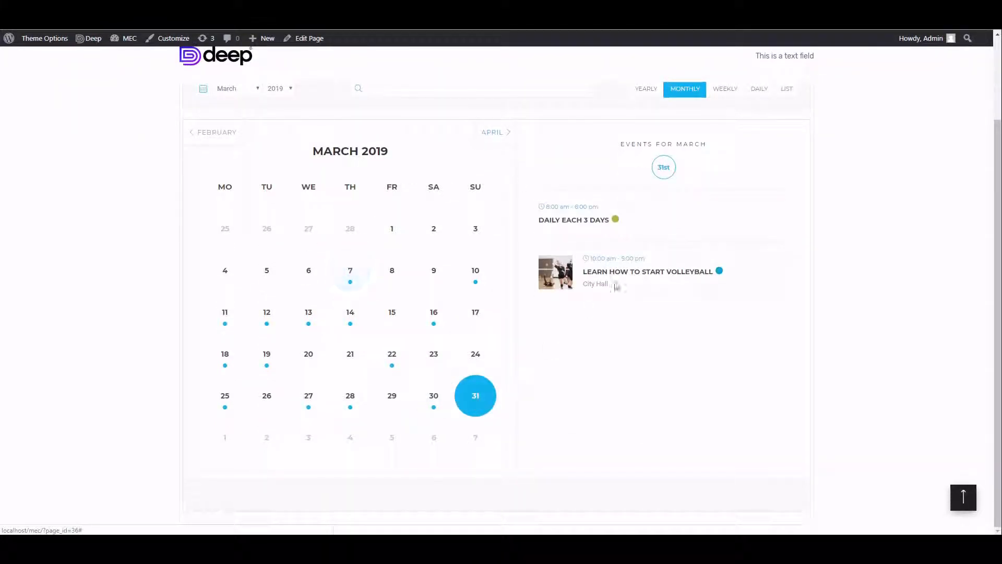
left_click(599, 279)
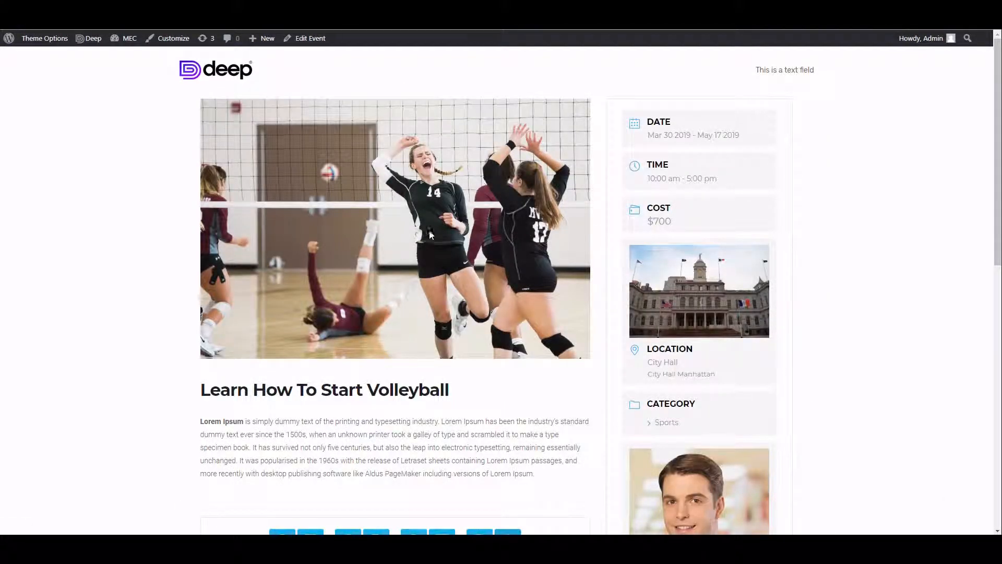
- Review the date, time, cost, location and category on the single event page
left_click_drag(744, 136, 642, 144)
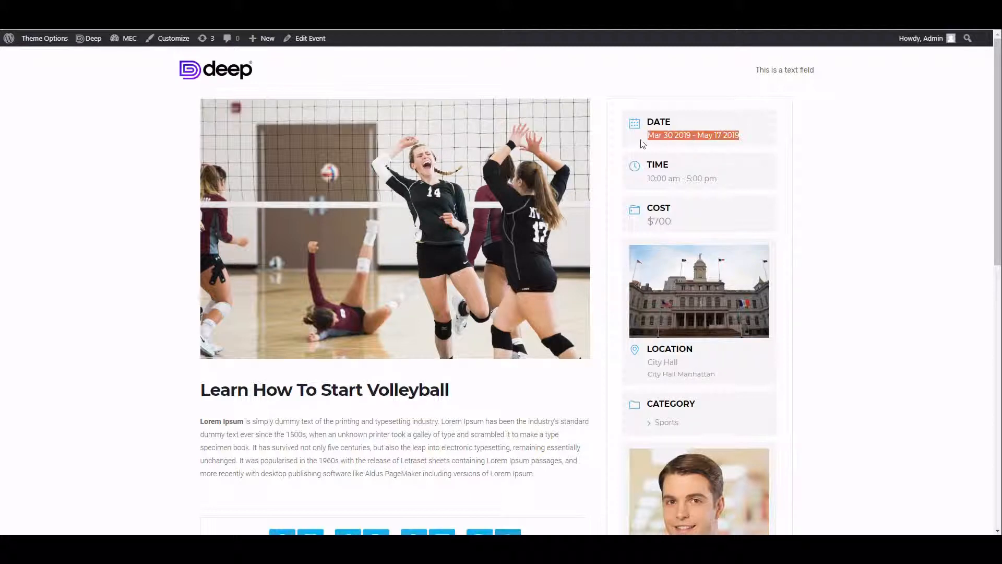
left_click_drag(718, 179, 659, 187)
left_click_drag(674, 222, 643, 228)
scroll(700, 262, "down", 2)
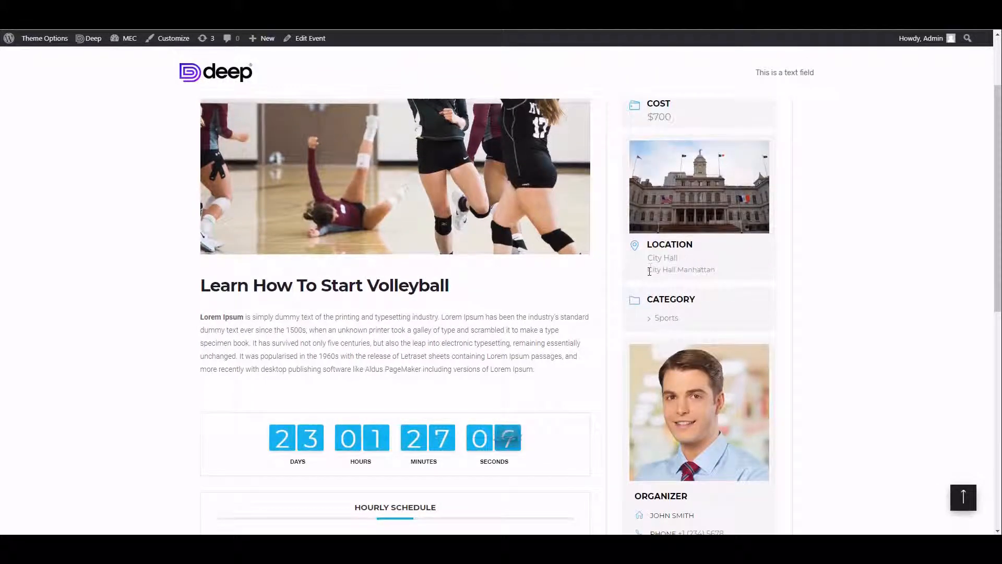
left_click_drag(681, 318, 656, 322)
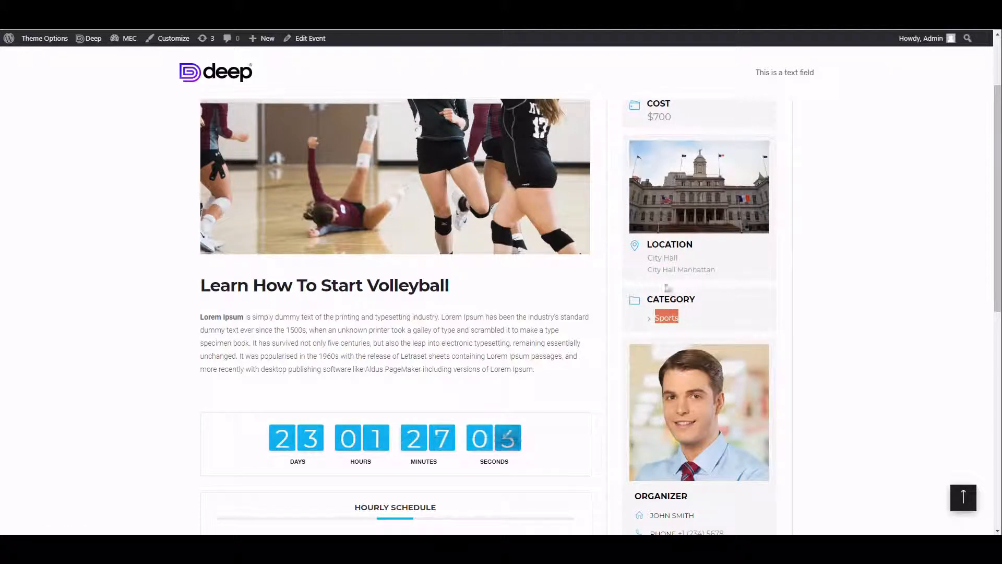
scroll(656, 322, "up", 2)
scroll(668, 249, "down", 3)
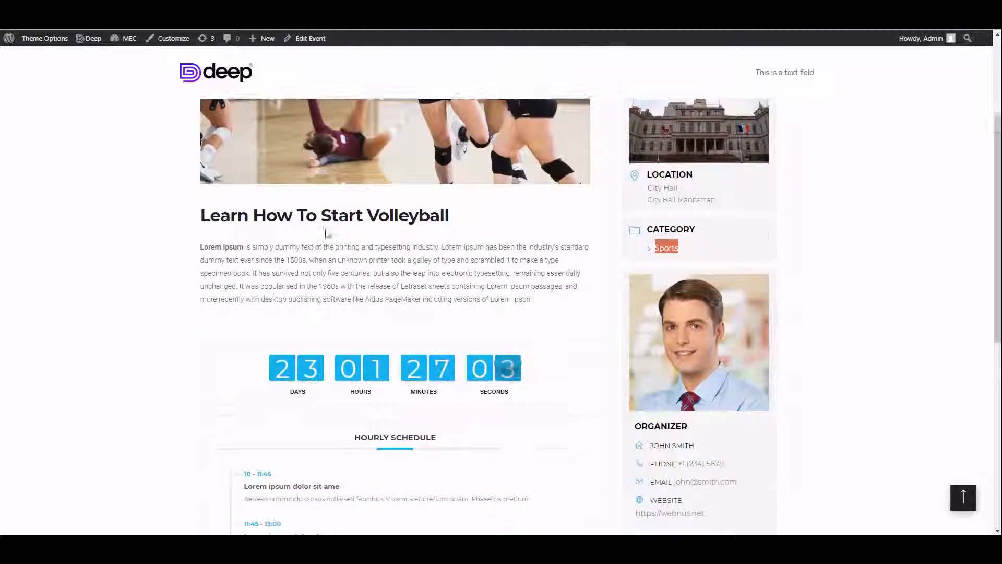
- Review the event's title, description and organizer details
left_click_drag(197, 213, 569, 268)
left_click(569, 270)
scroll(732, 288, "down", 1)
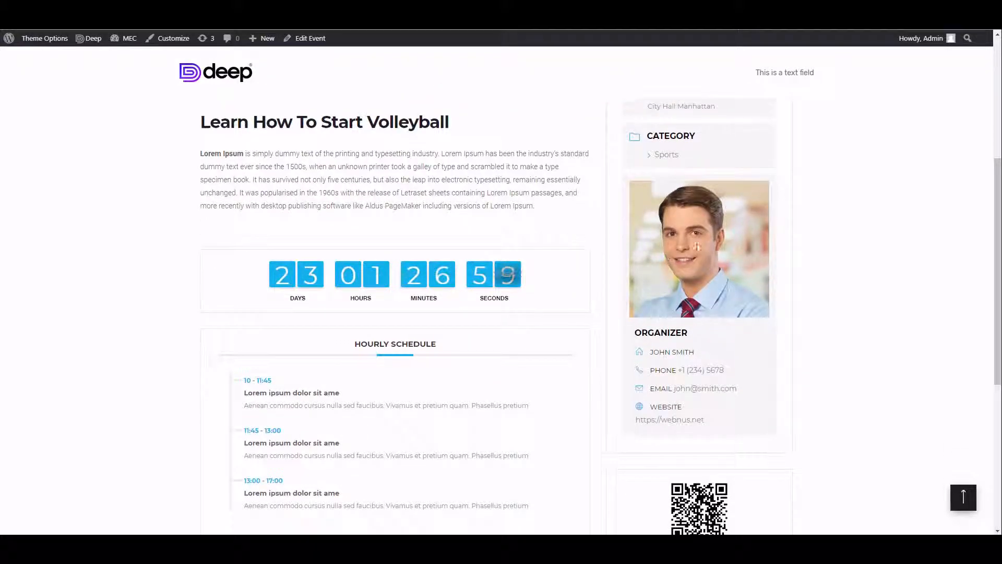
scroll(712, 286, "down", 1)
left_click_drag(647, 297, 707, 384)
left_click(736, 381)
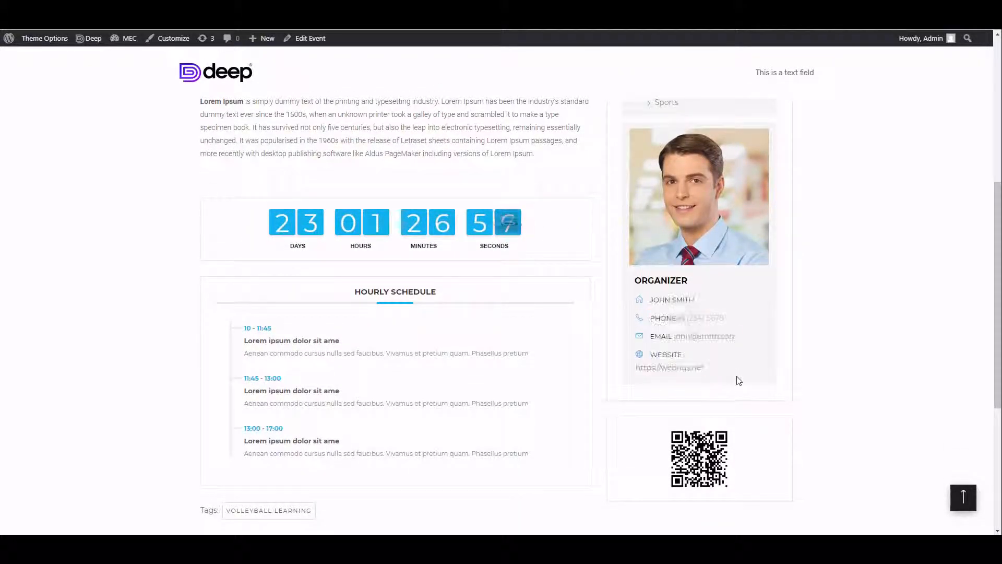
- Review the event's hourly schedule and tags, and return to the beginning of the event page
scroll(328, 221, "down", 1)
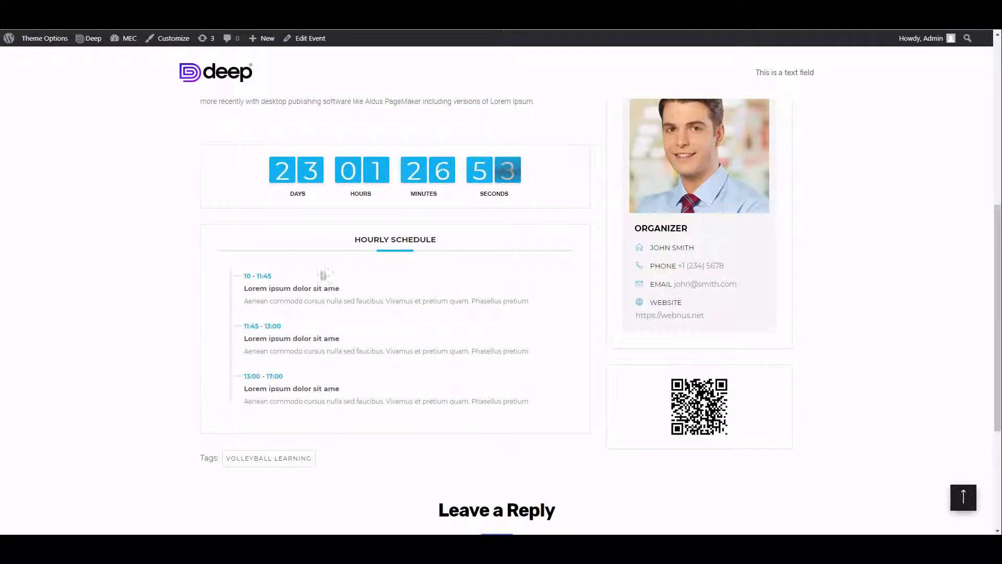
left_click_drag(242, 280, 470, 398)
left_click(434, 399)
scroll(434, 400, "down", 3)
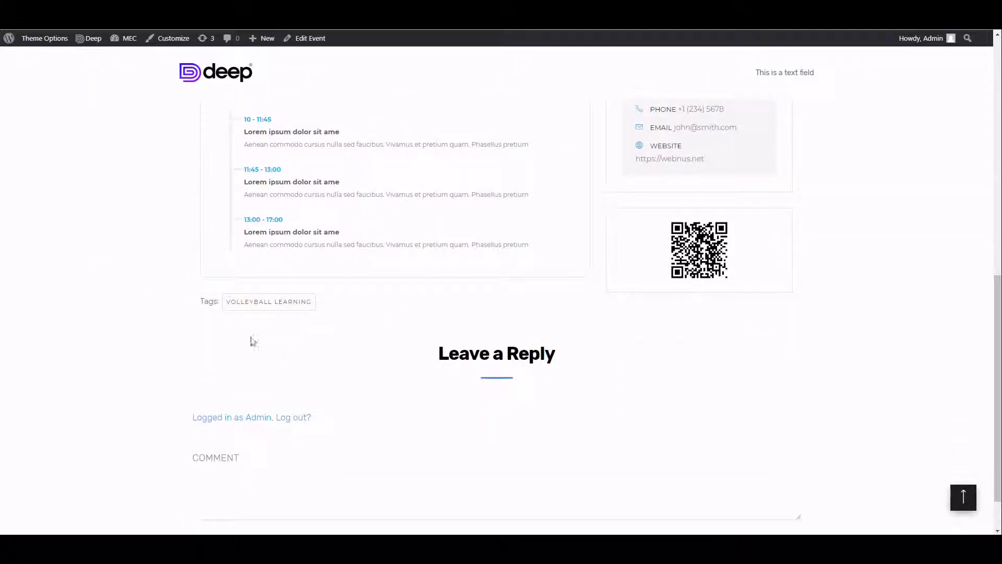
left_click_drag(195, 302, 343, 308)
left_click(242, 319)
scroll(455, 295, "up", 12)
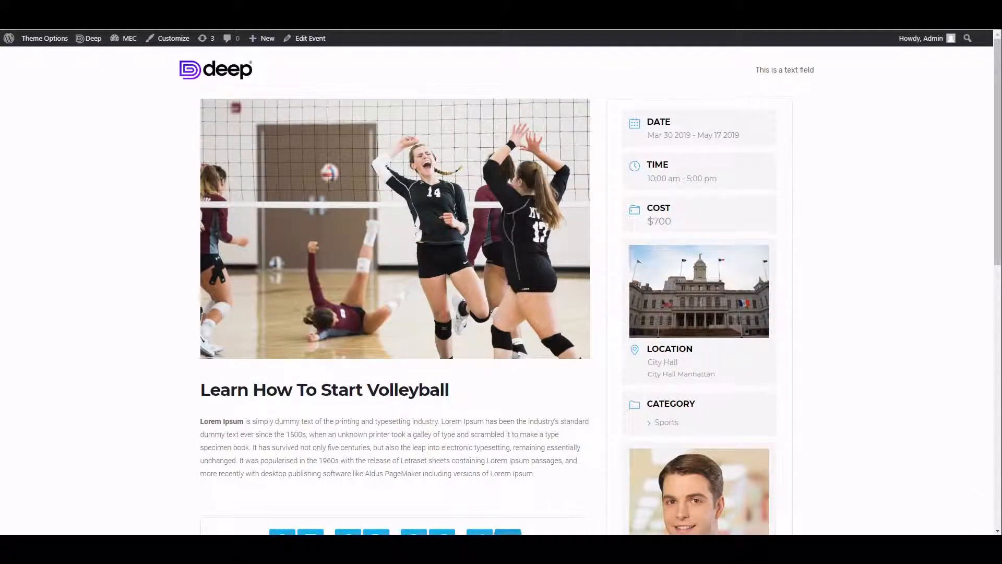
- Go to the site's widget settings and expand the MEC Single Sidebar Items widget in the MEC Single Sidebar
left_click(135, 39)
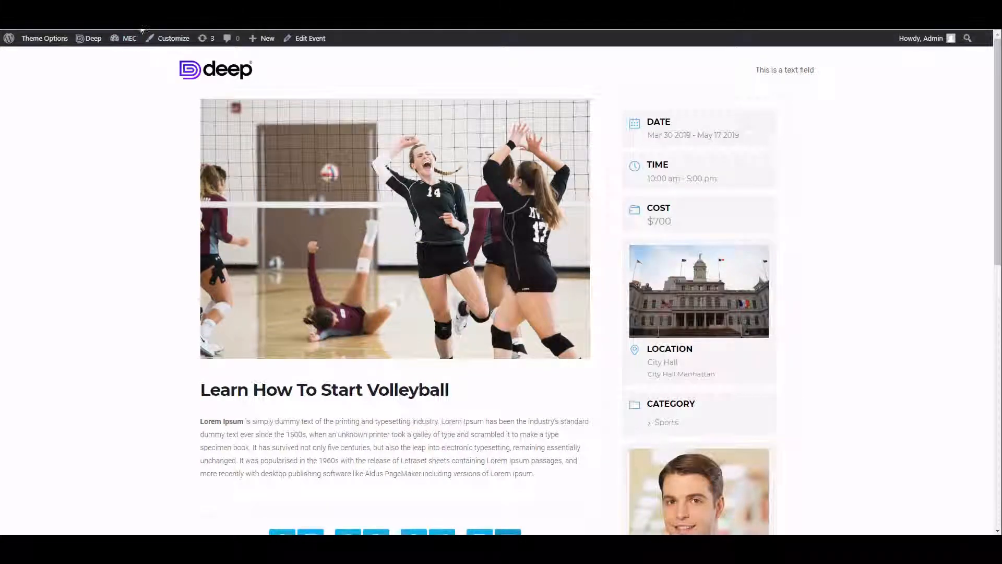
scroll(48, 312, "down", 2)
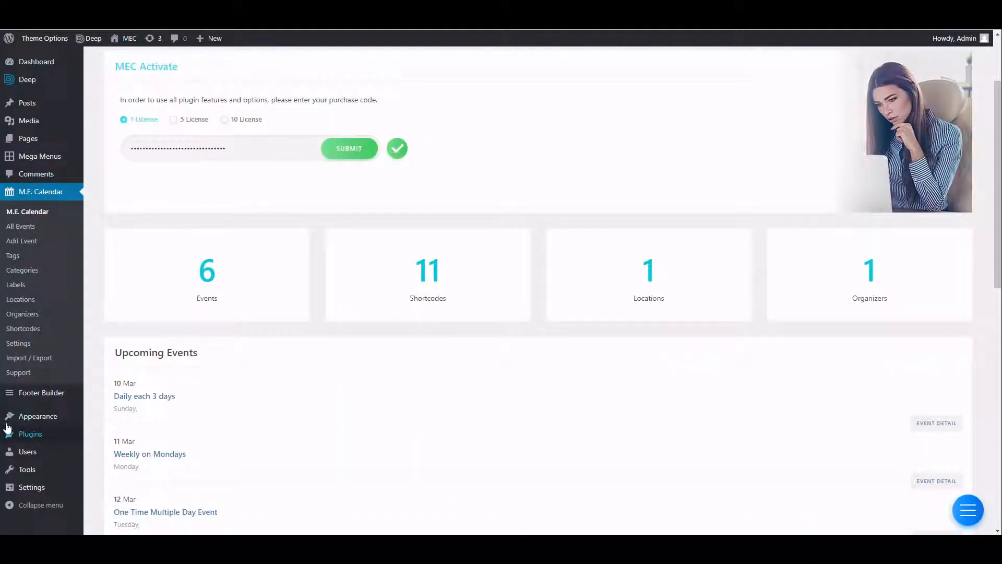
mouse_move(44, 420)
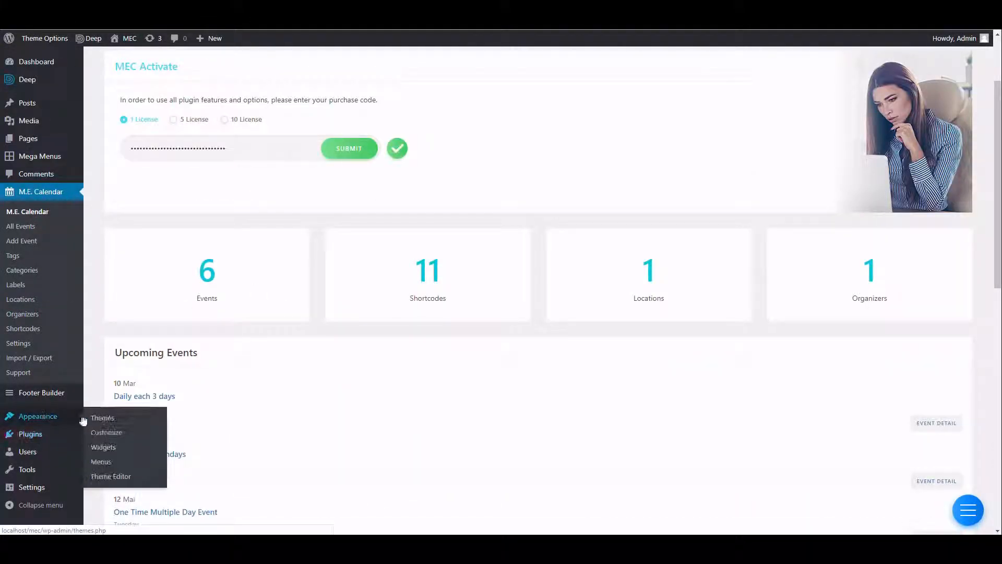
left_click(109, 452)
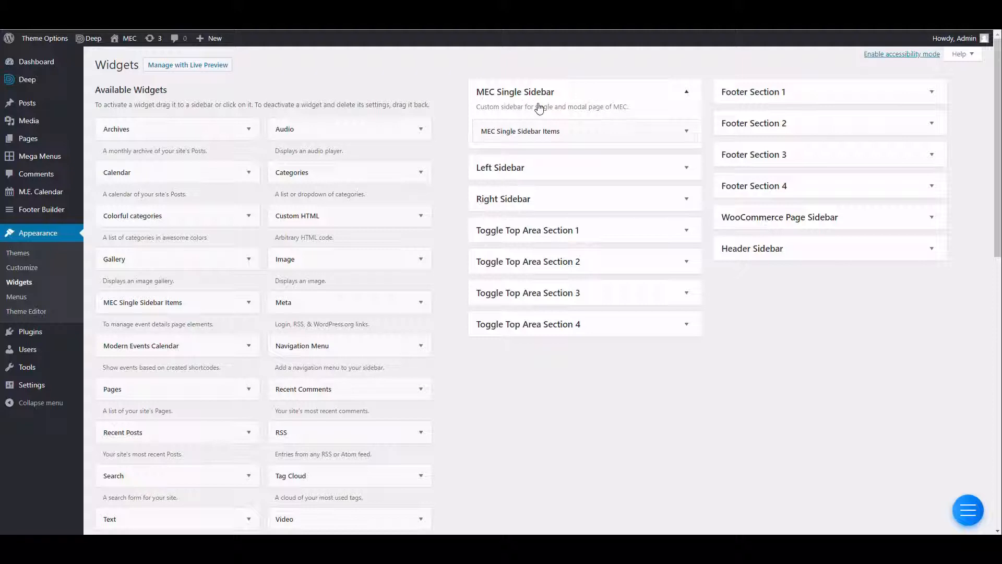
left_click(555, 94)
left_click(556, 95)
left_click_drag(133, 307, 157, 292)
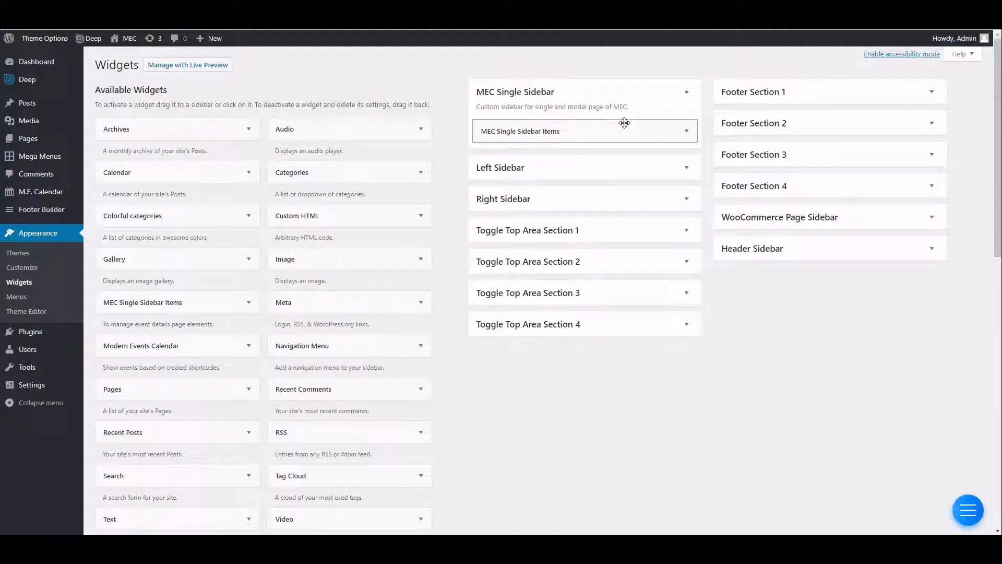
left_click(687, 133)
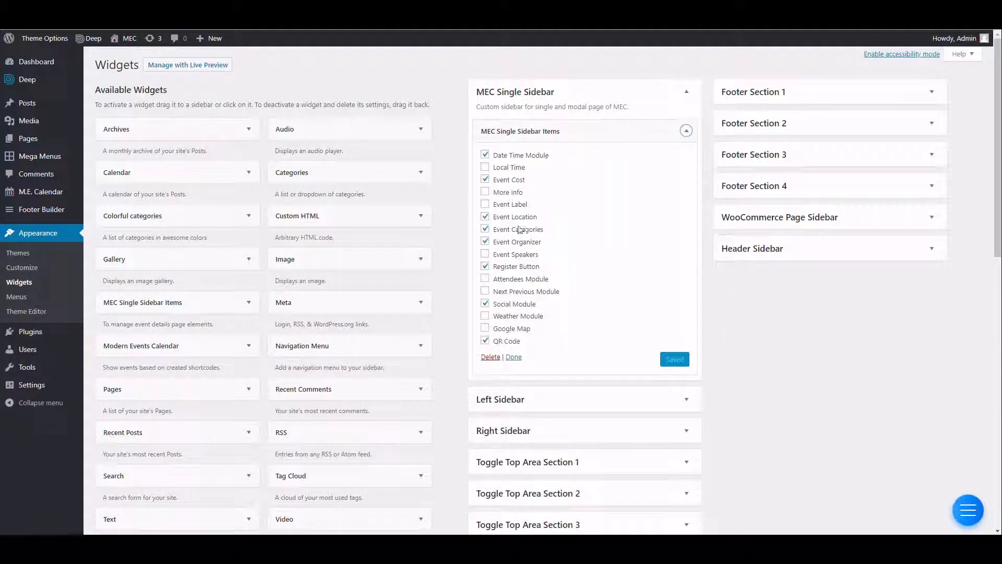
- Disable Date Time Module, Event Cost and Event Location in the MEC Single Sidebar Items widget and save it
left_click(486, 155)
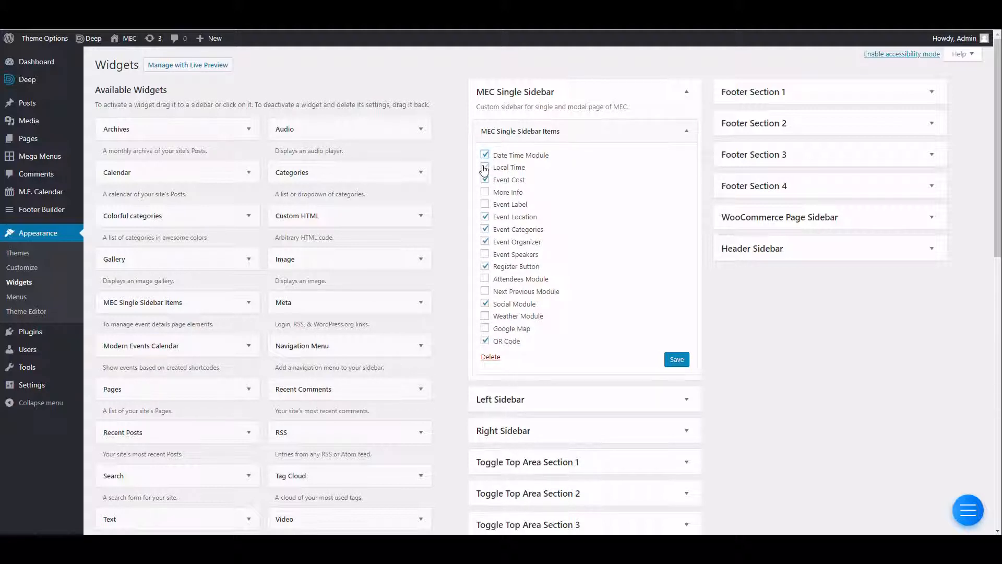
left_click(485, 179)
left_click(485, 156)
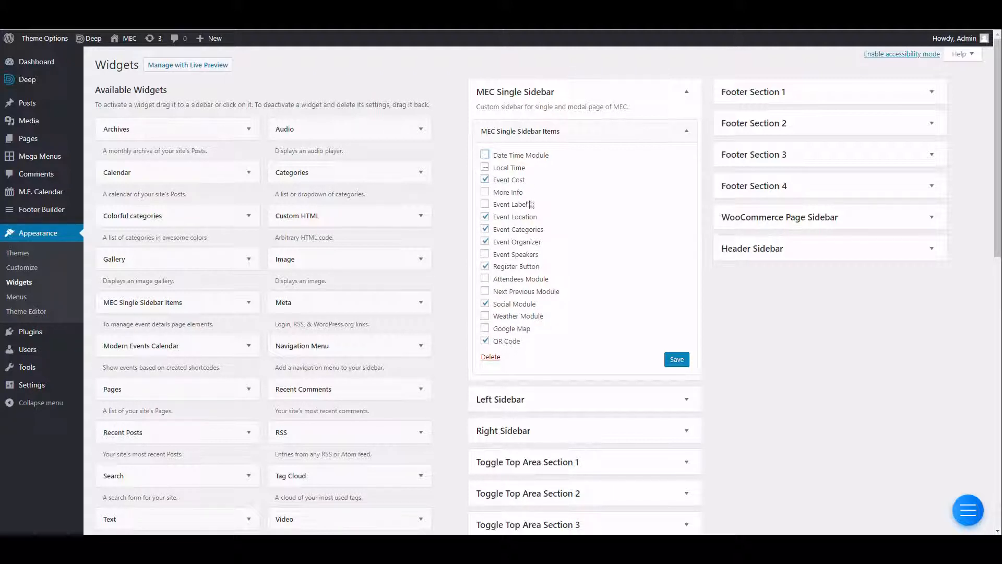
left_click(486, 218)
left_click(680, 360)
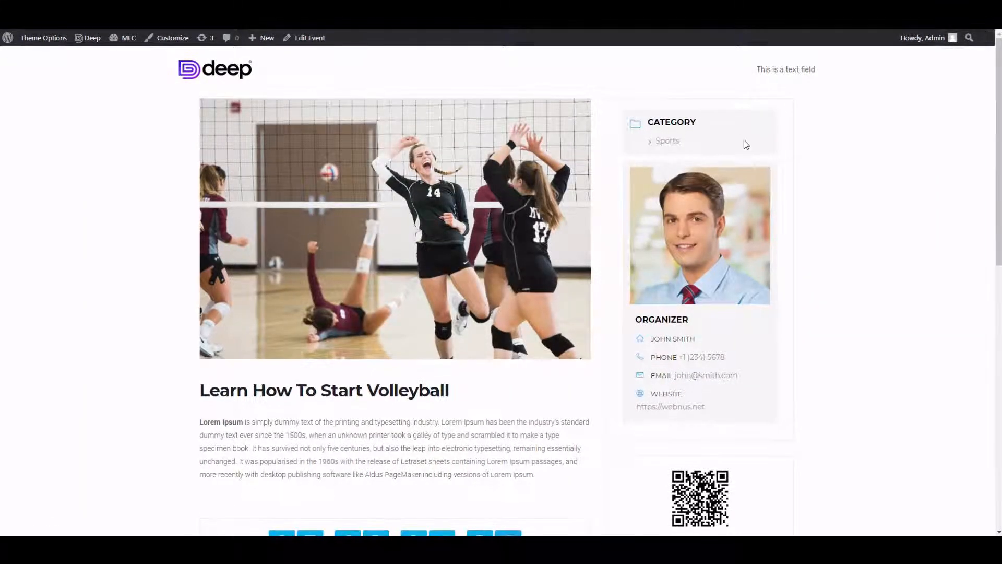
- Check the sidebar items on the "Learn How To Start Volleyball" event page after the widget change
scroll(731, 149, "down", 1)
scroll(709, 136, "down", 1)
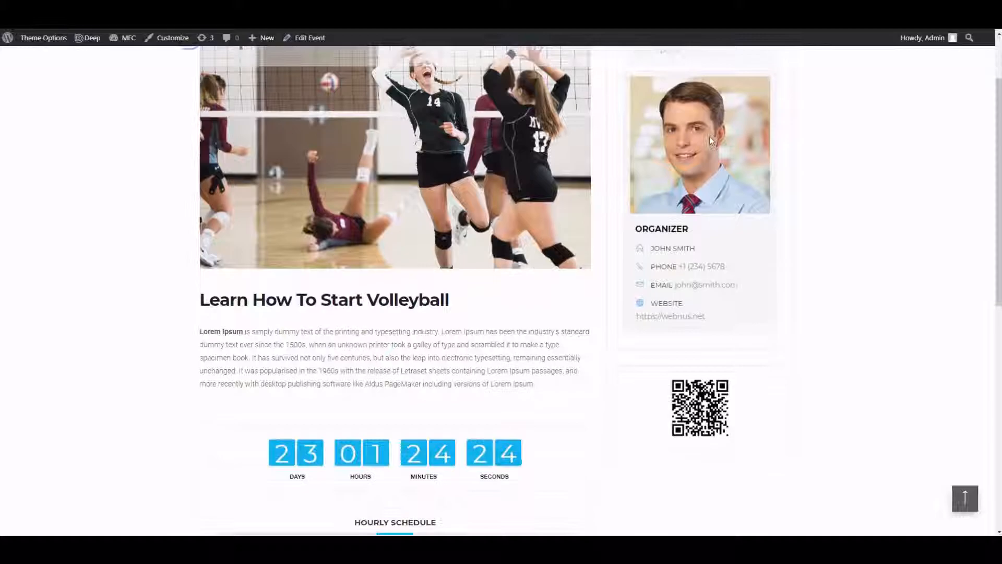
scroll(287, 371, "down", 2)
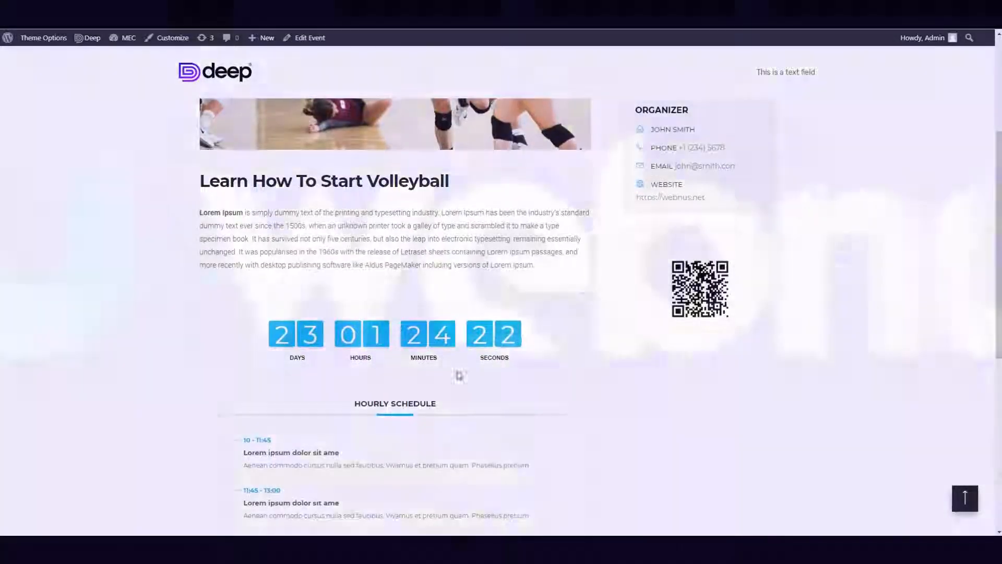